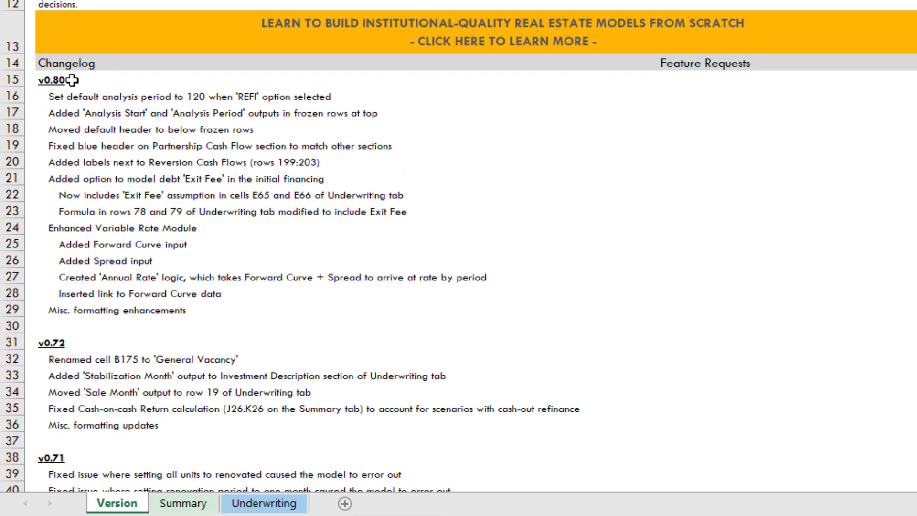
Review the v0.80 changelog entries, then go to the Underwriting sheet.
left_click_drag(73, 81, 98, 272)
left_click(237, 247)
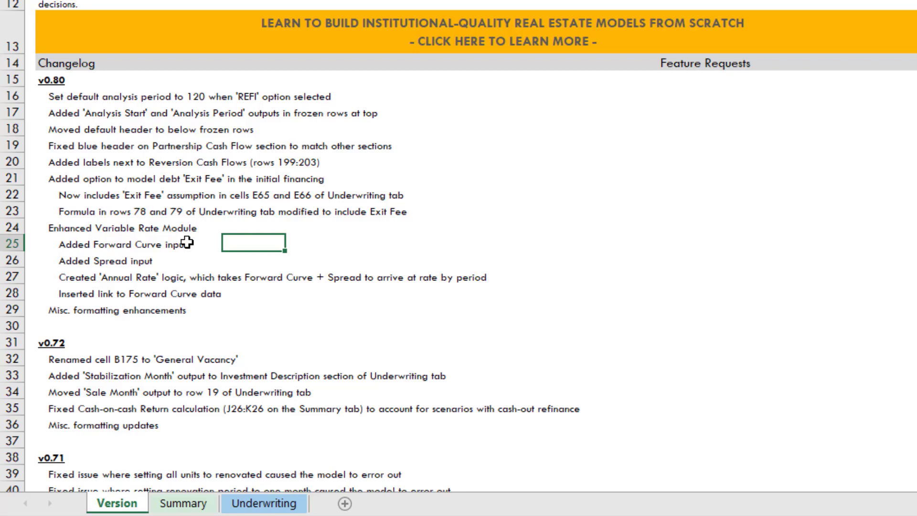
left_click(265, 503)
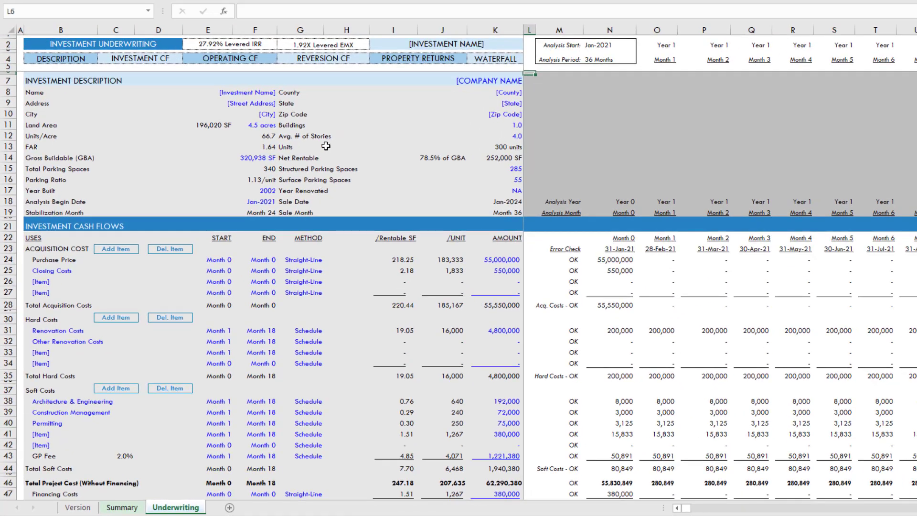
scroll(205, 122, "down", 2)
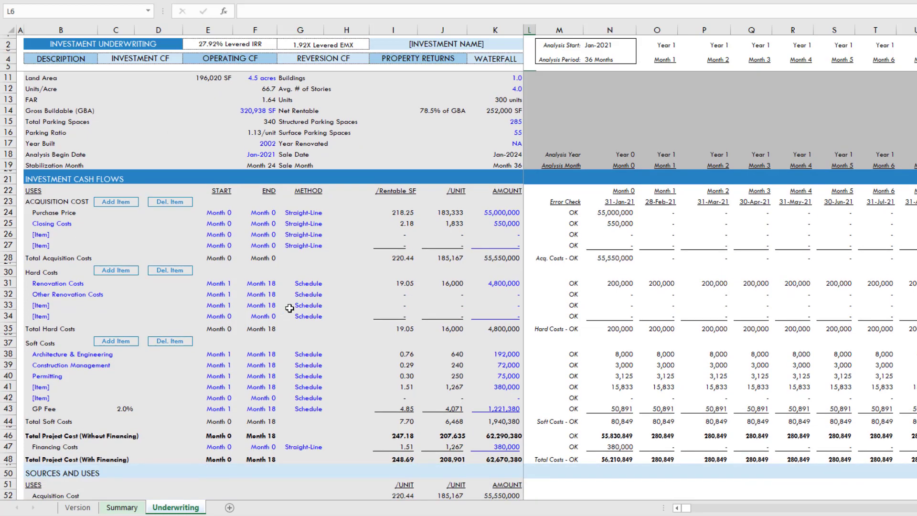
scroll(287, 309, "down", 4)
scroll(229, 213, "down", 3)
scroll(228, 214, "down", 6)
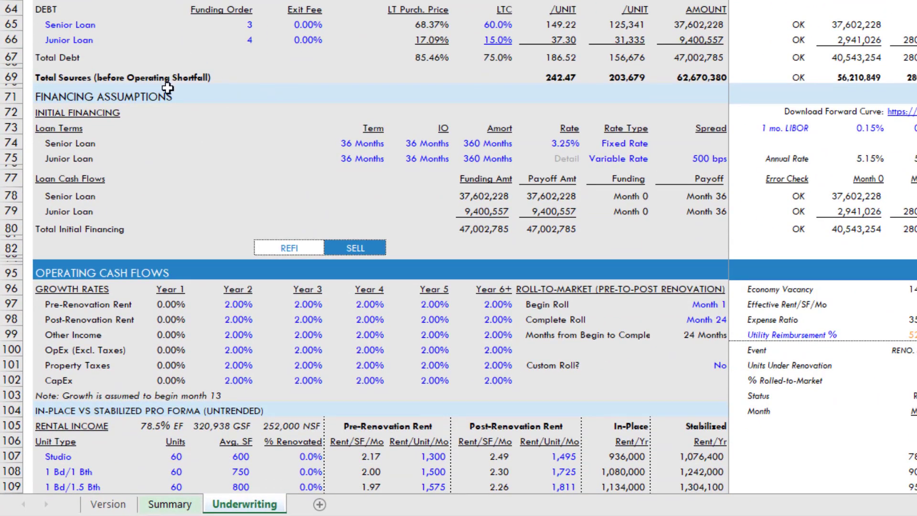
scroll(129, 119, "down", 2)
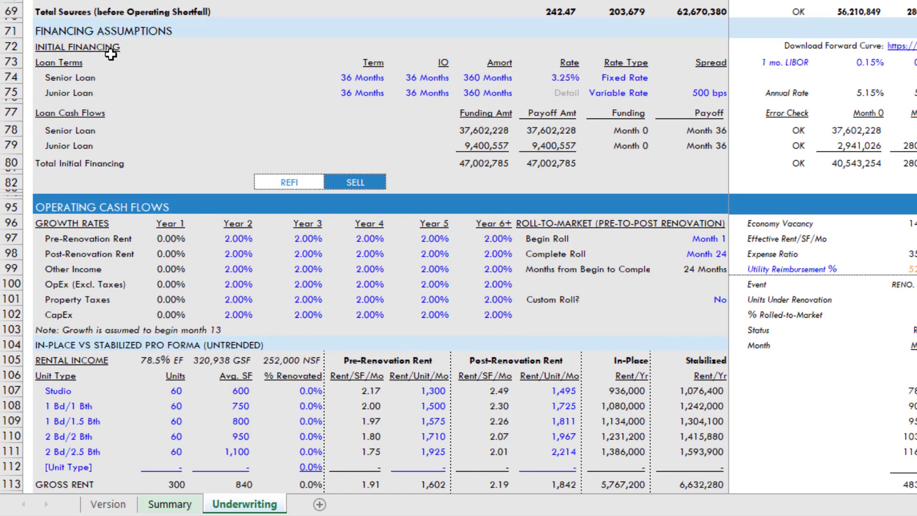
Choose the REFI exit, revealing Subsequent Financing and 120-month senior and junior terms.
left_click(62, 48)
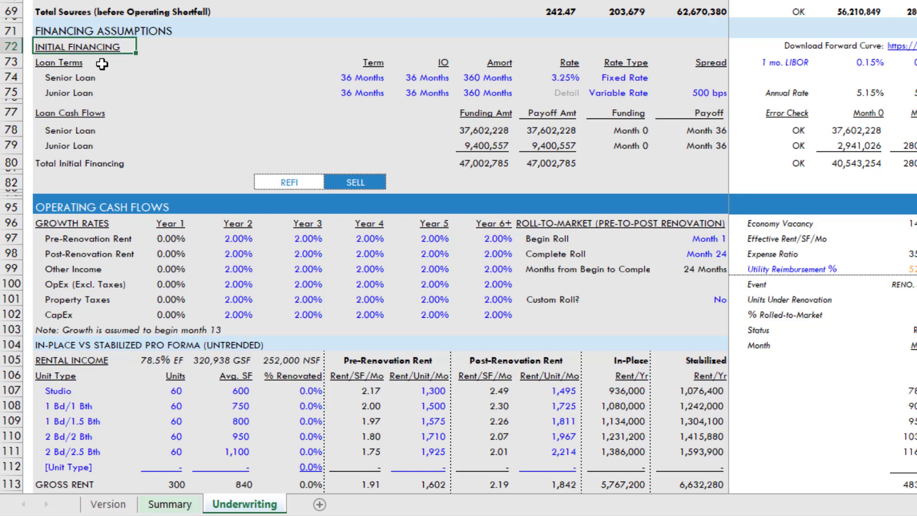
left_click(302, 185)
scroll(169, 36, "down", 2)
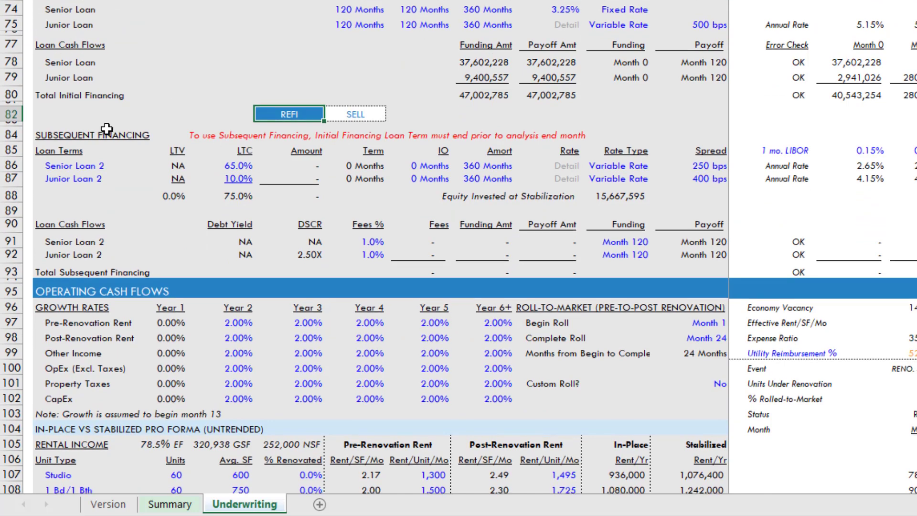
left_click(78, 135)
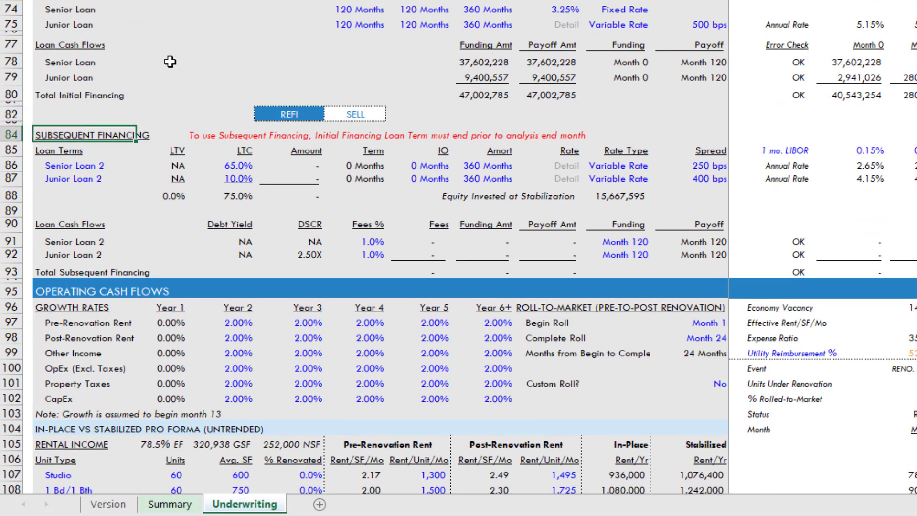
scroll(173, 66, "up", 2)
left_click(129, 78)
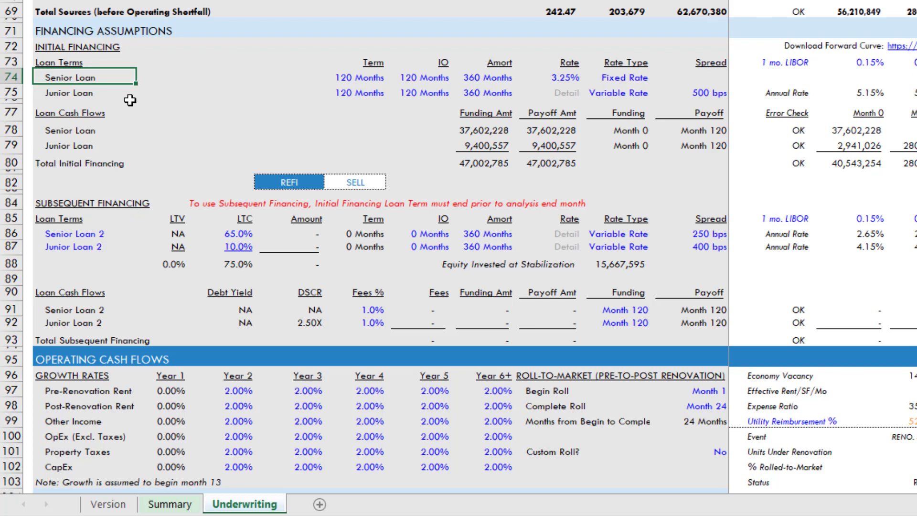
left_click(104, 94)
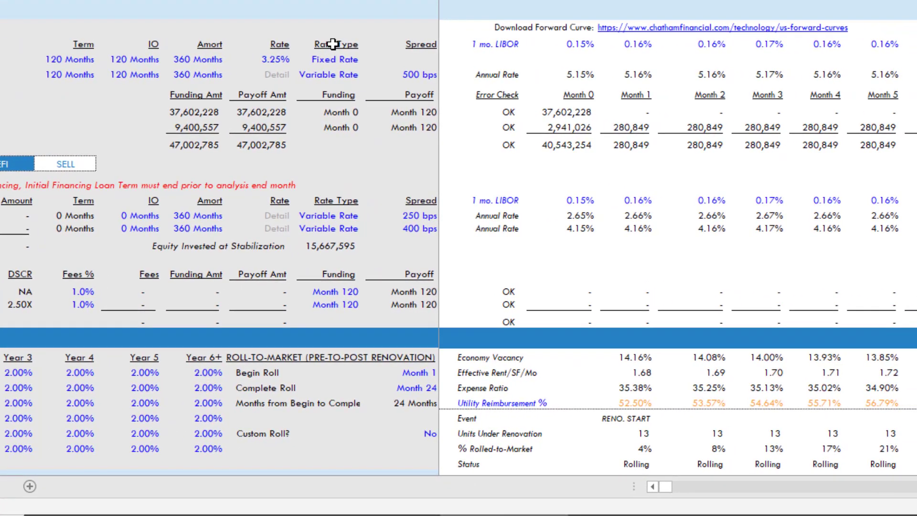
Try Variable Rate for the senior loan, then revert it to Fixed Rate.
left_click(427, 65)
left_click(368, 59)
left_click(330, 80)
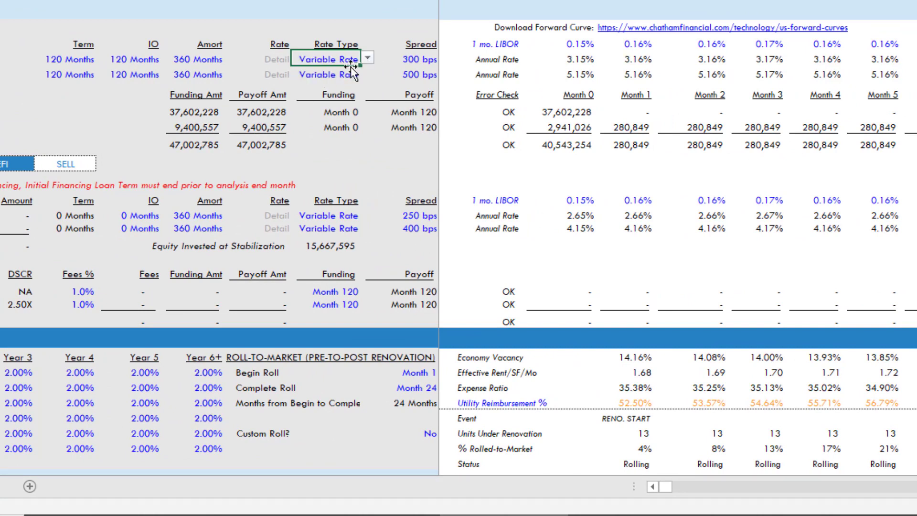
left_click(367, 58)
left_click(362, 74)
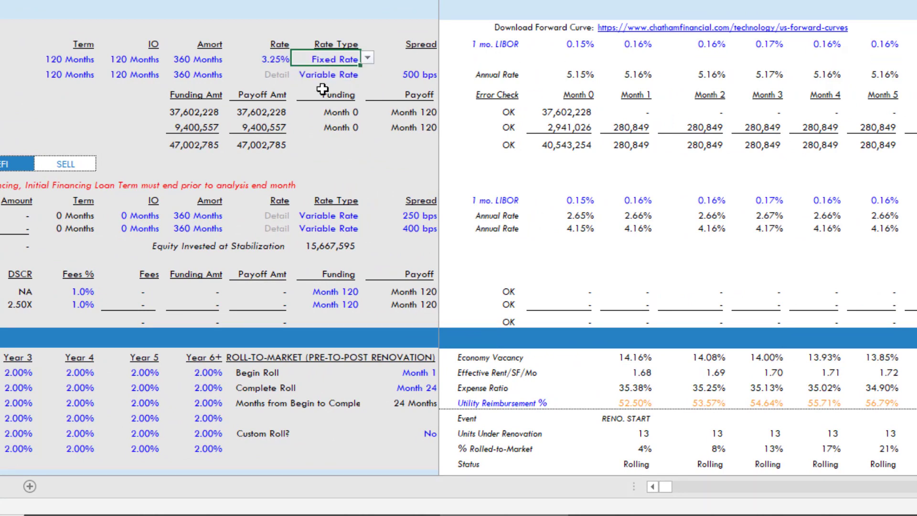
left_click(265, 56)
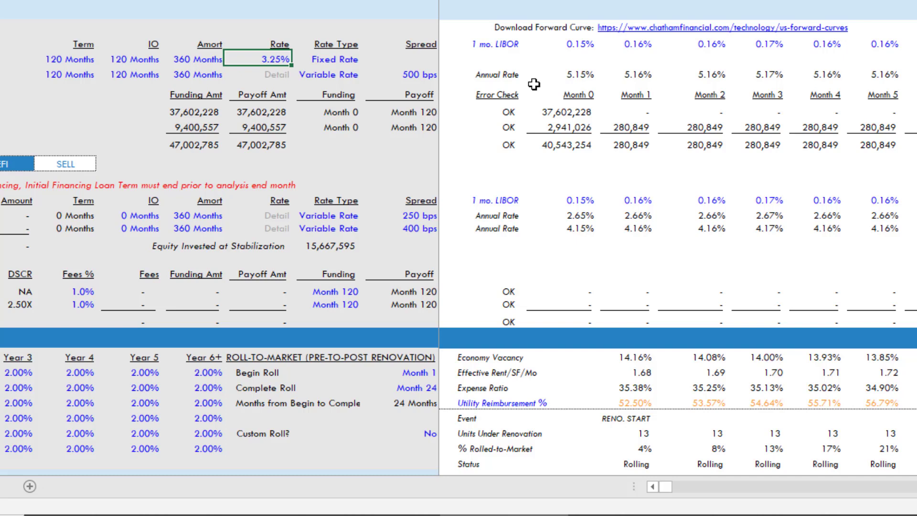
Compare fixed and variable senior rates on the forward-curve rows, ending on Variable Rate.
left_click(342, 58)
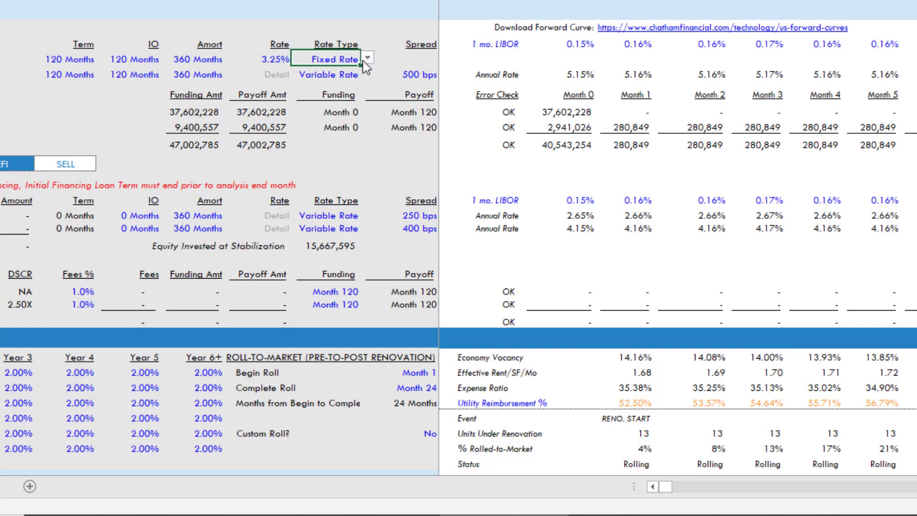
left_click(368, 60)
left_click(337, 80)
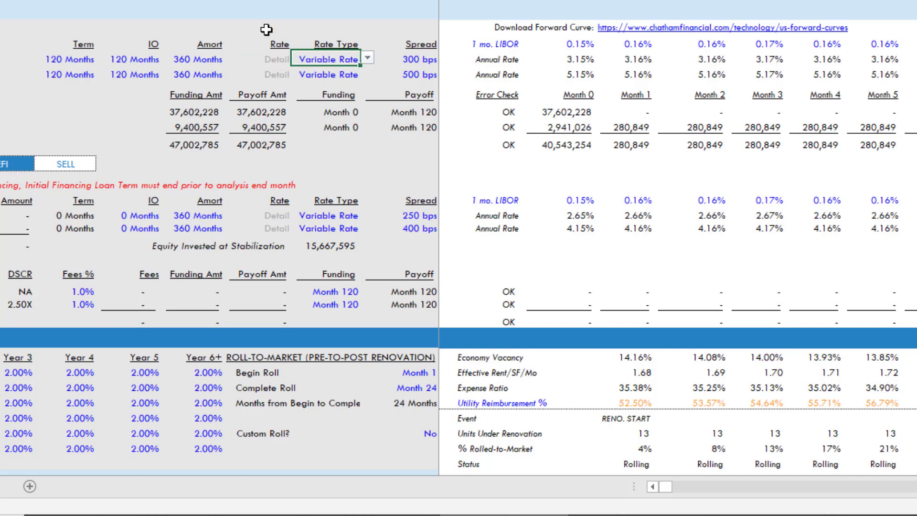
mouse_move(500, 47)
left_mouse_down()
mouse_move(735, 88)
mouse_move(914, 73)
left_mouse_up()
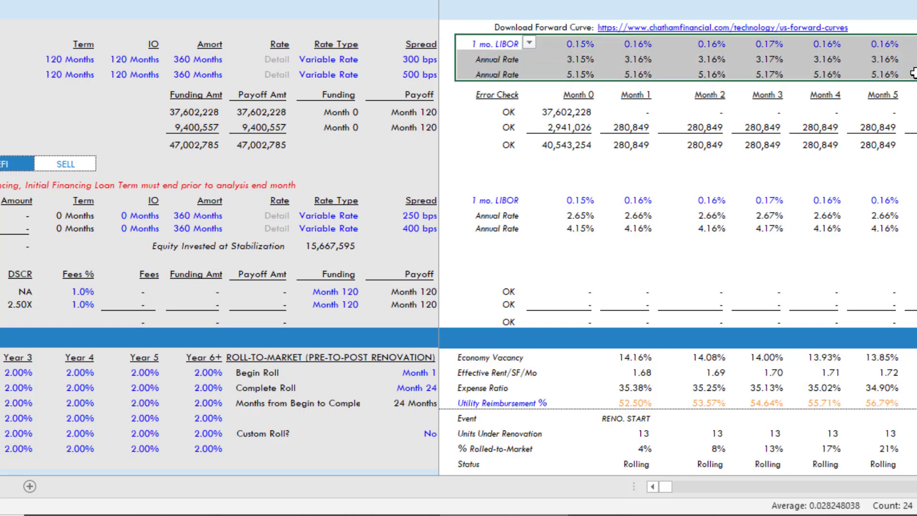
left_click(349, 57)
left_click(367, 60)
left_click(350, 74)
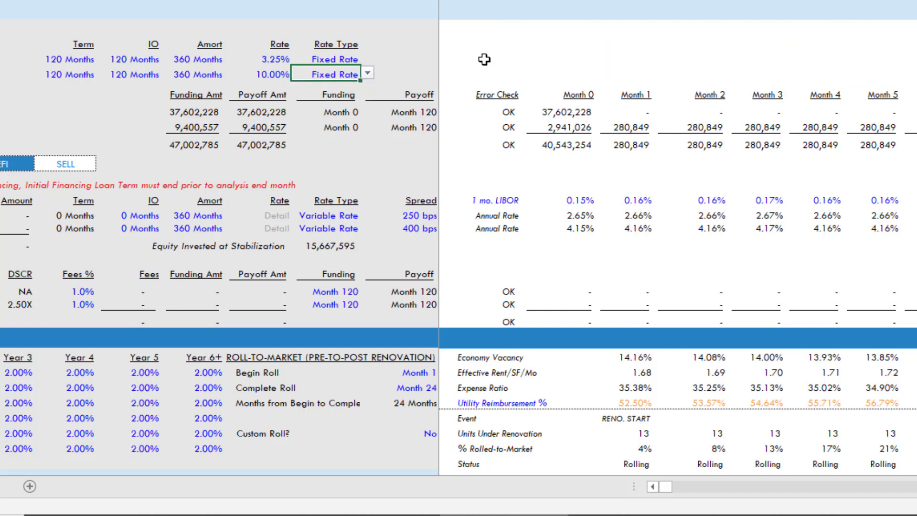
mouse_move(504, 34)
left_mouse_down()
mouse_move(865, 88)
mouse_move(885, 77)
left_mouse_up()
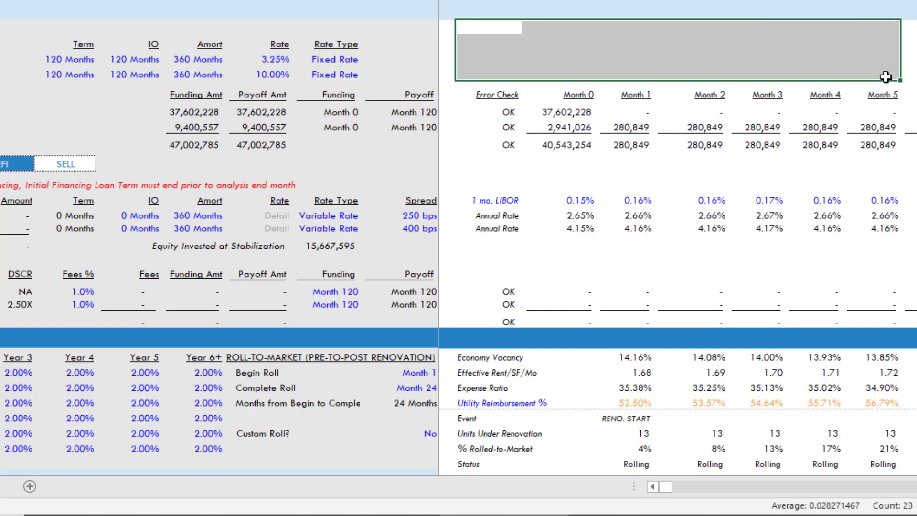
left_click(358, 59)
left_click(322, 82)
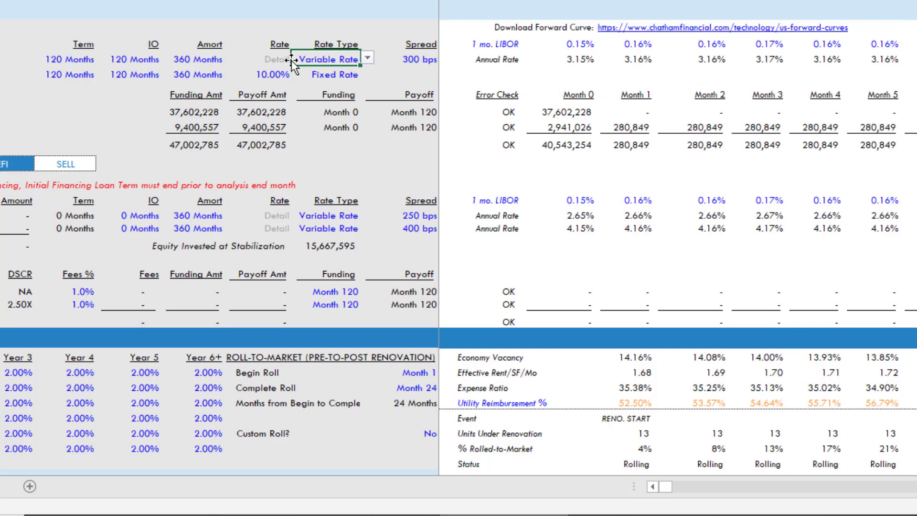
Make the junior loan Variable Rate and check the annual rates (senior 3.15%).
left_click(359, 74)
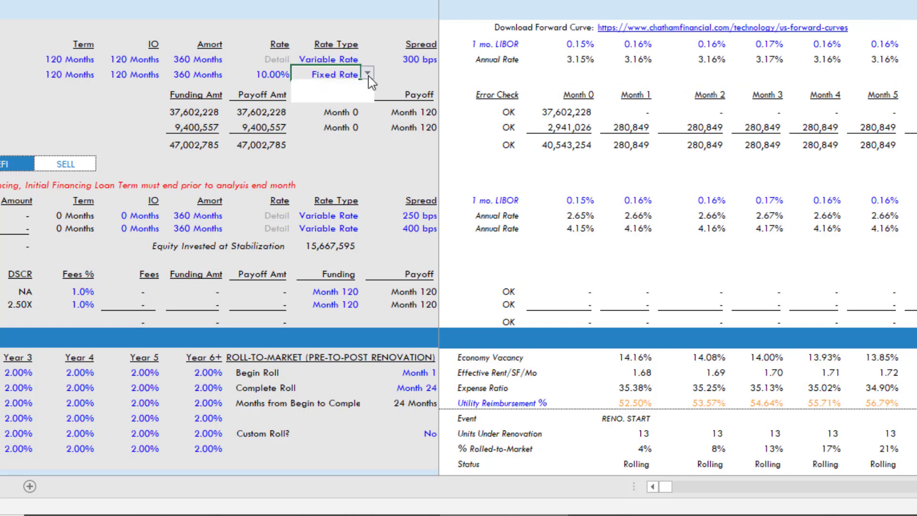
left_click(367, 74)
left_click(352, 96)
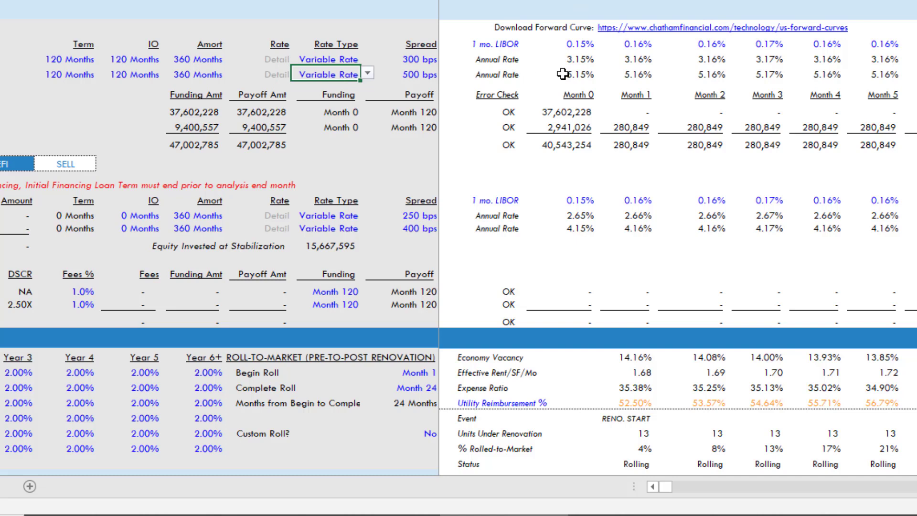
left_click_drag(577, 59, 914, 74)
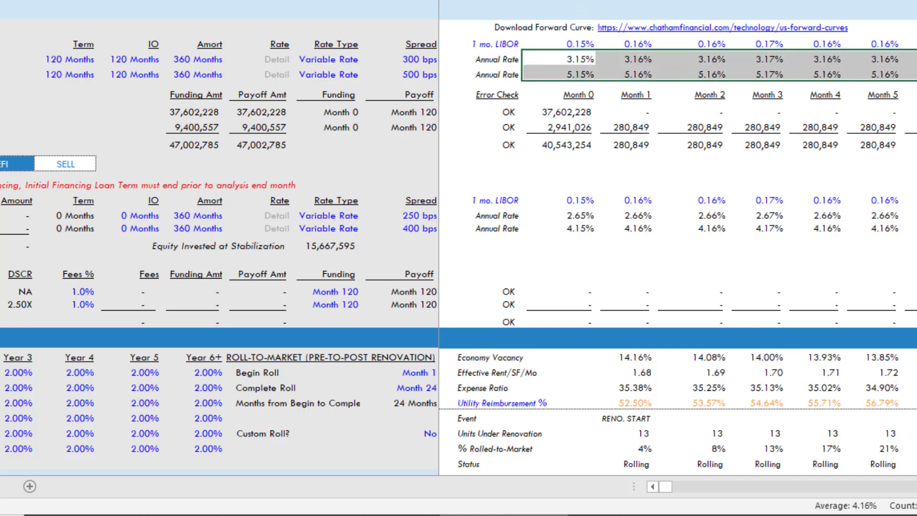
left_click(579, 59)
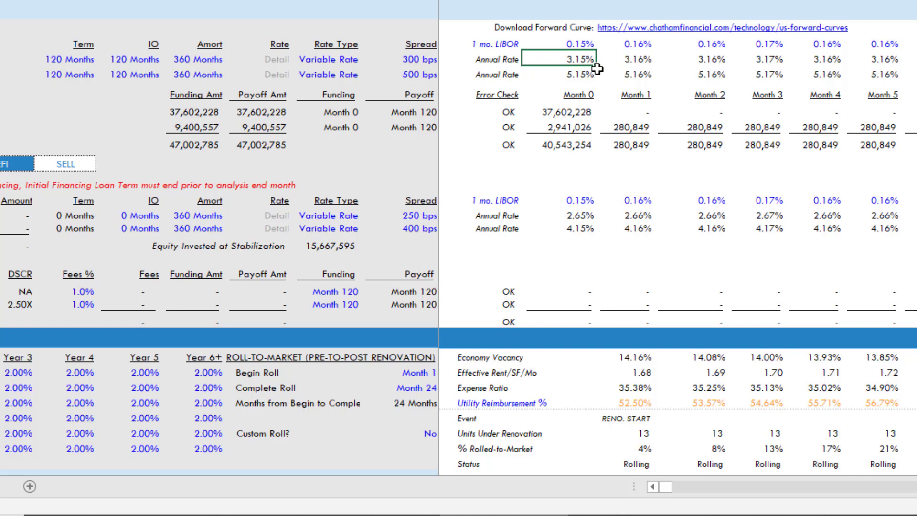
Change the index from 1 Mo. LIBOR to 3 Mo. USD LIBOR and review Month 0–5 rates.
left_click(504, 44)
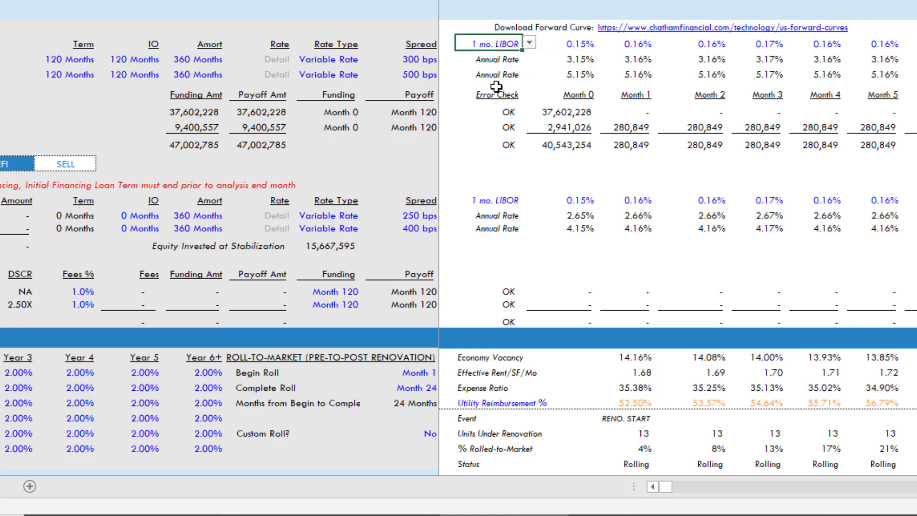
left_click(531, 44)
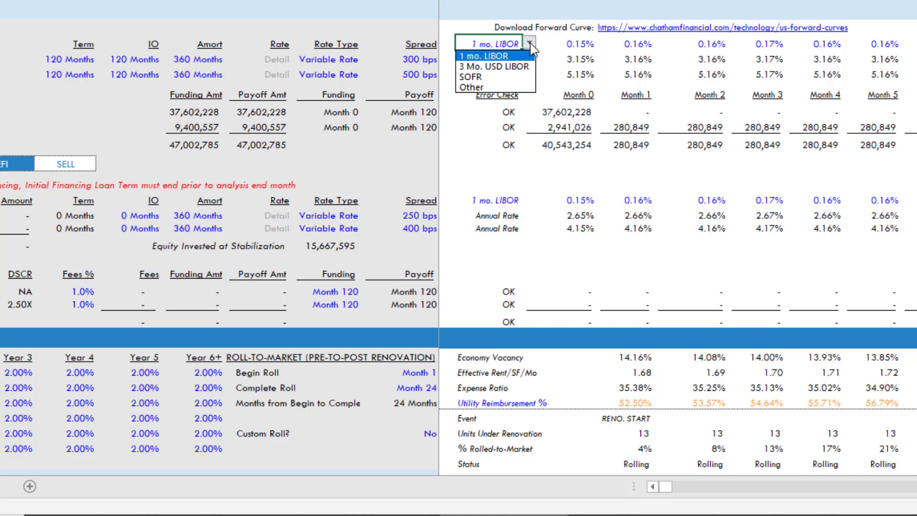
left_click(494, 55)
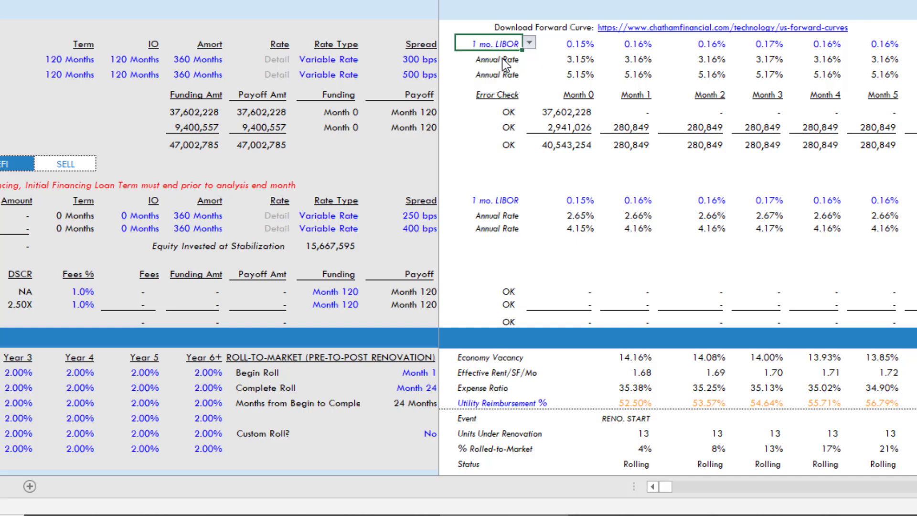
left_click(530, 44)
left_click(462, 65)
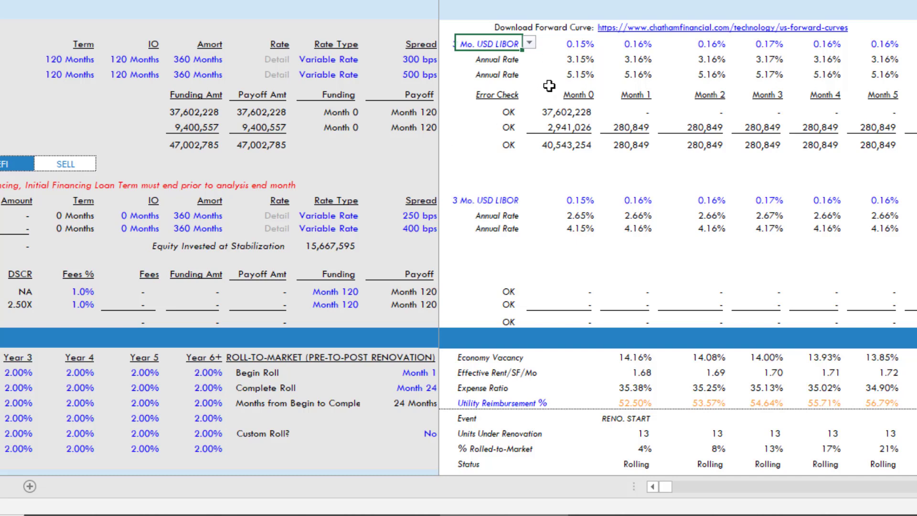
left_click_drag(574, 44, 886, 44)
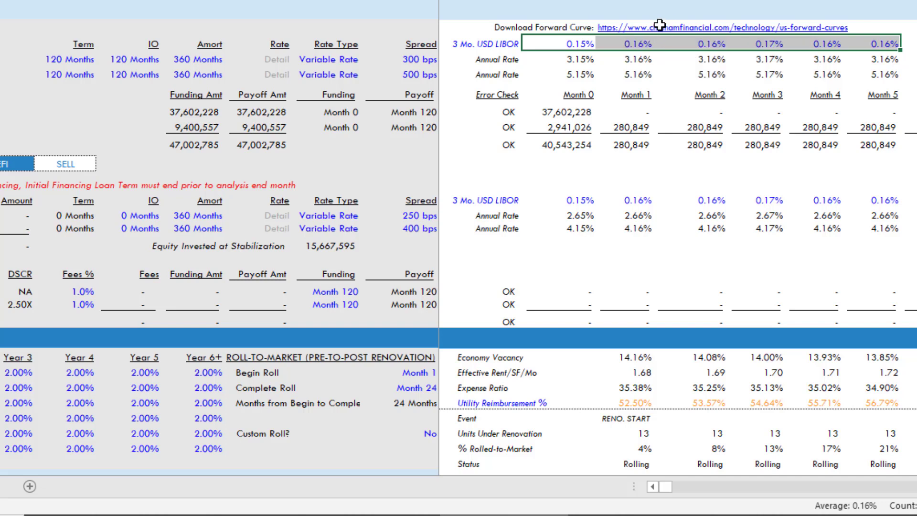
Follow the Download Forward Curve link to Chatham Financial's forward-curve page.
left_click(637, 31)
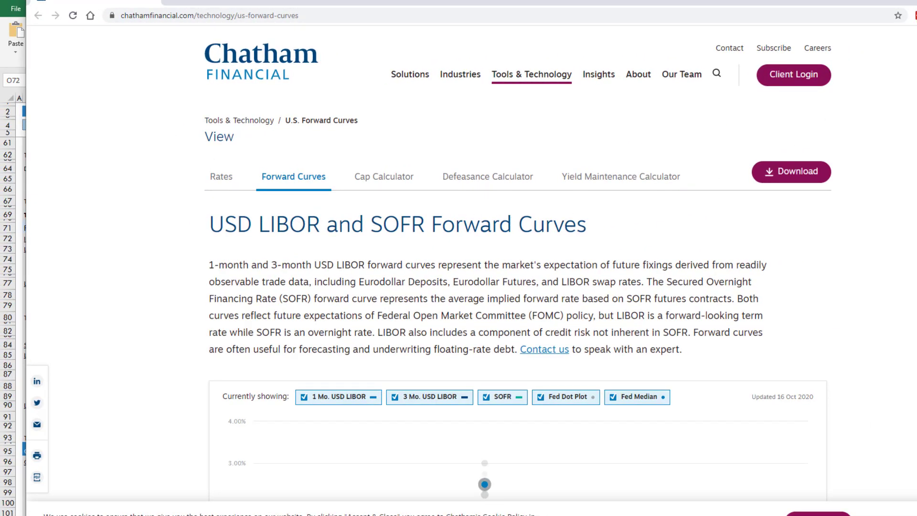
scroll(217, 216, "down", 3)
scroll(238, 219, "up", 3)
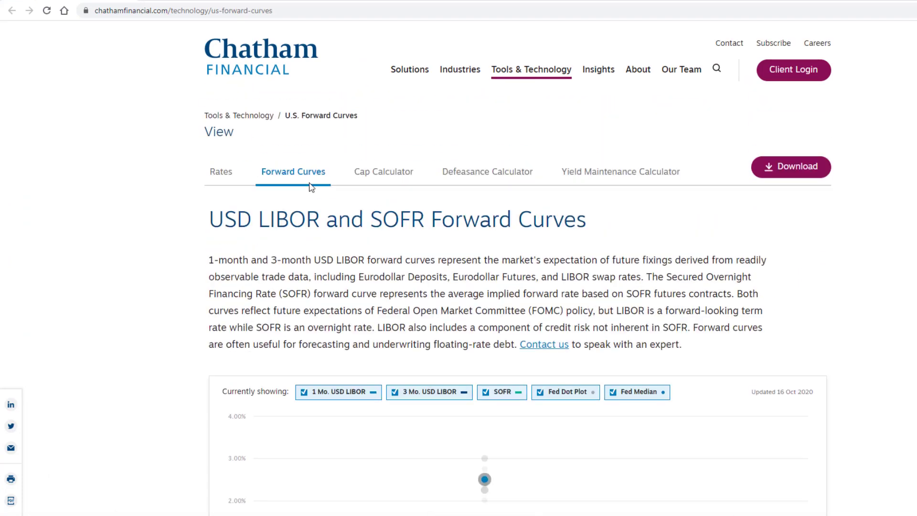
scroll(228, 223, "down", 1)
scroll(228, 223, "down", 3)
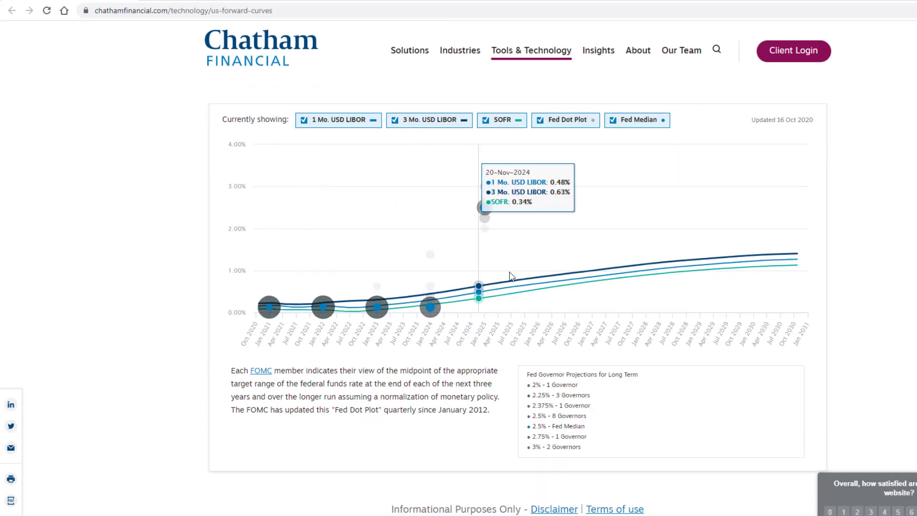
scroll(223, 315, "up", 2)
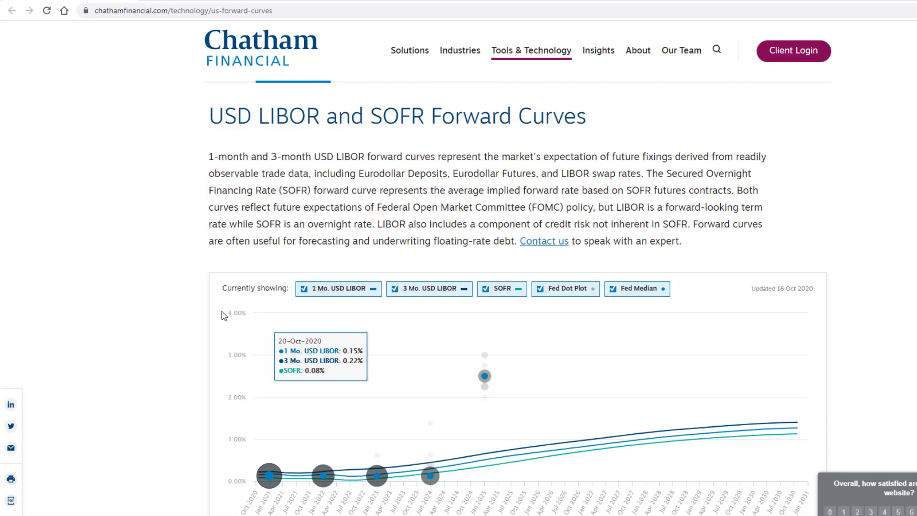
scroll(486, 206, "up", 1)
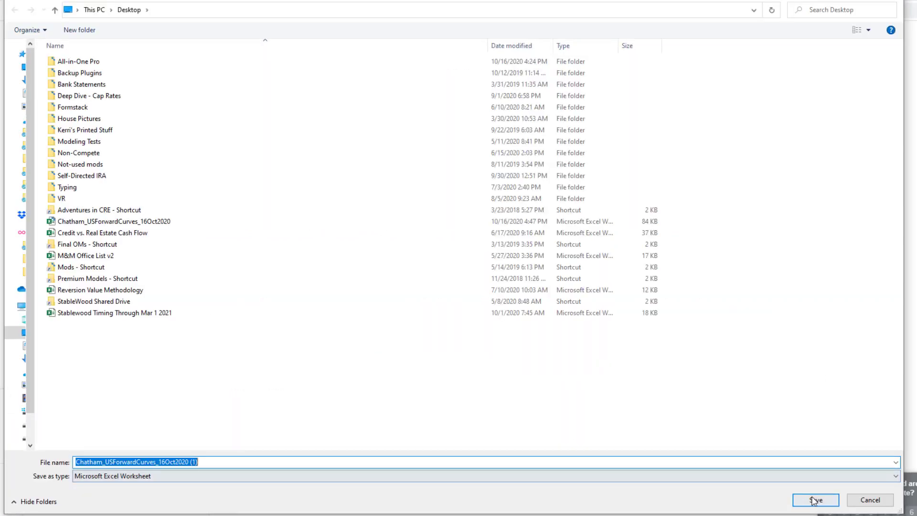
Save the Chatham US forward curves workbook to the Desktop.
left_click(816, 499)
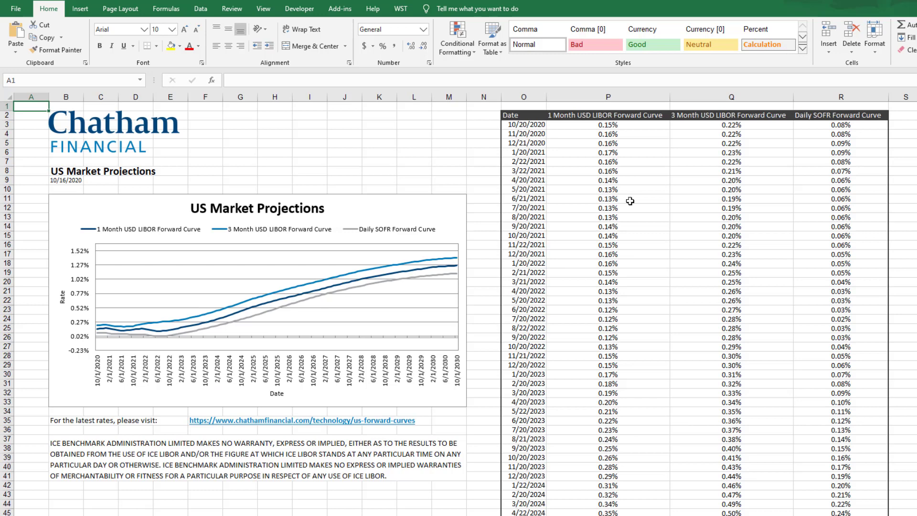
Inspect the downloaded workbook's forward rates for 1/20/2021, including 1-month LIBOR.
left_click(629, 199)
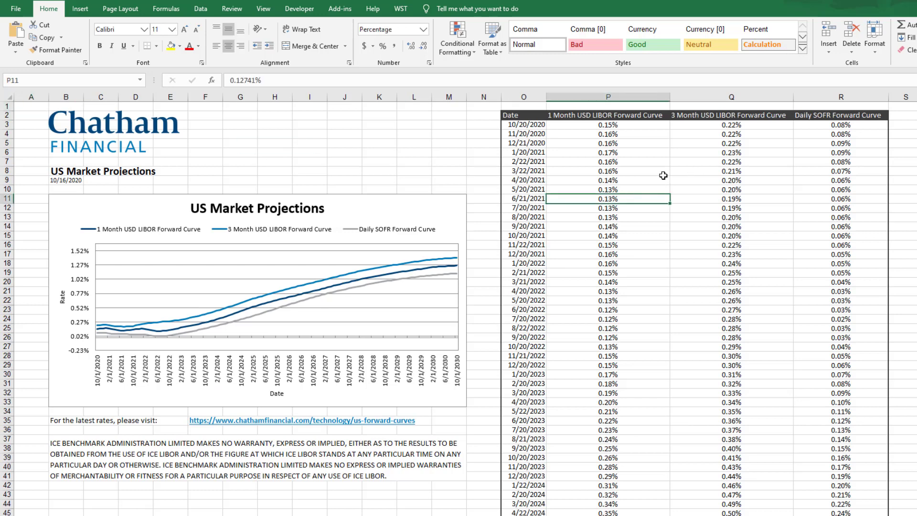
left_click(635, 150)
left_click(721, 150)
left_click(851, 153)
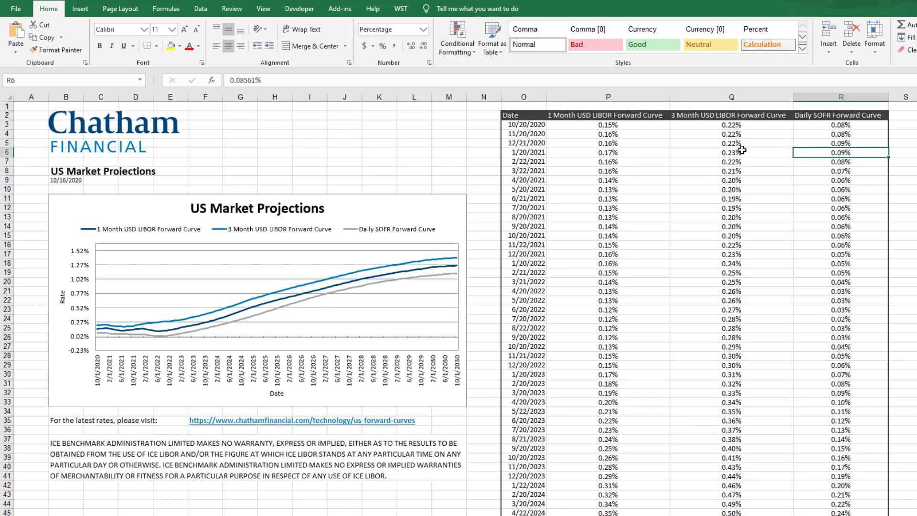
left_click(741, 151)
left_click(628, 151)
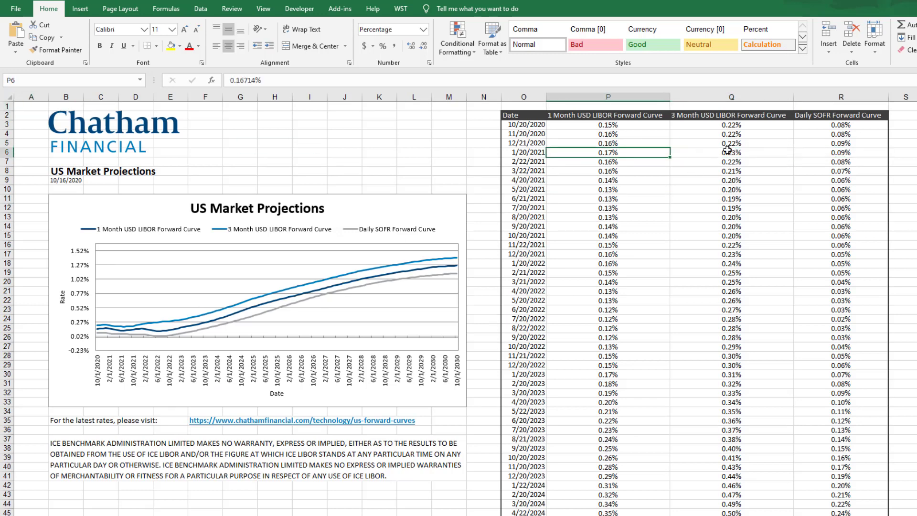
Copy the whole 3 Month USD LIBOR column from Q3 down, then return to the model.
left_click_drag(743, 126, 717, 245)
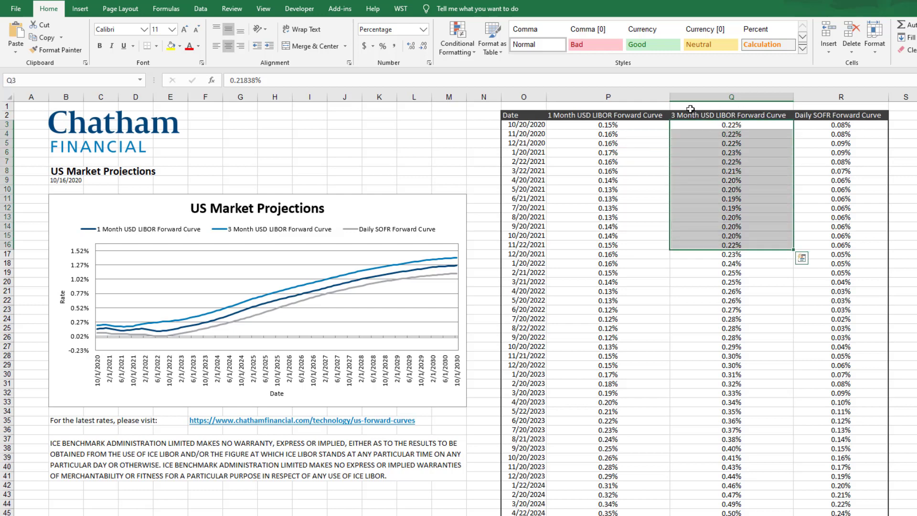
left_click(529, 125)
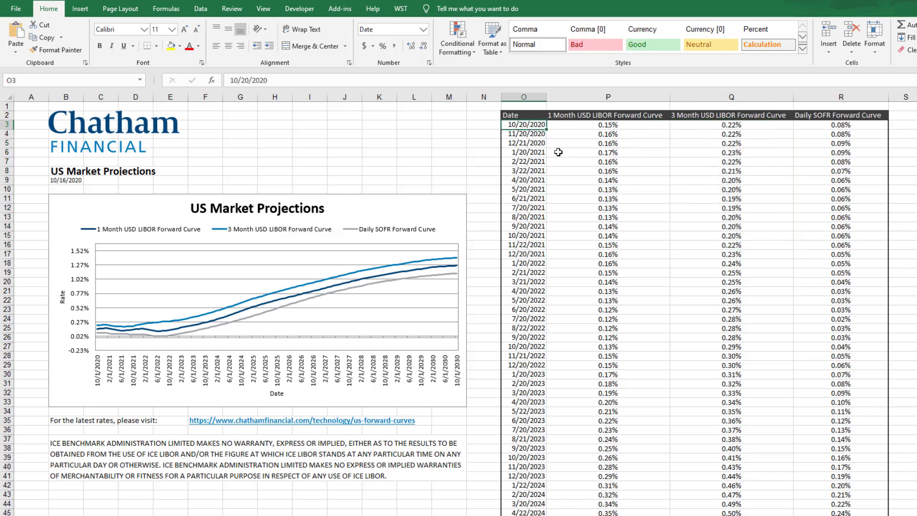
left_click(720, 123)
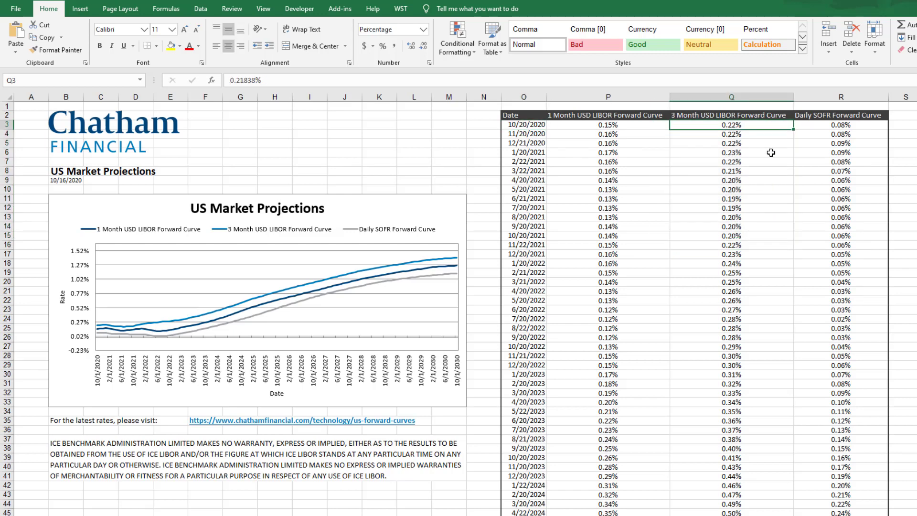
key("ctrl+shift+Down")
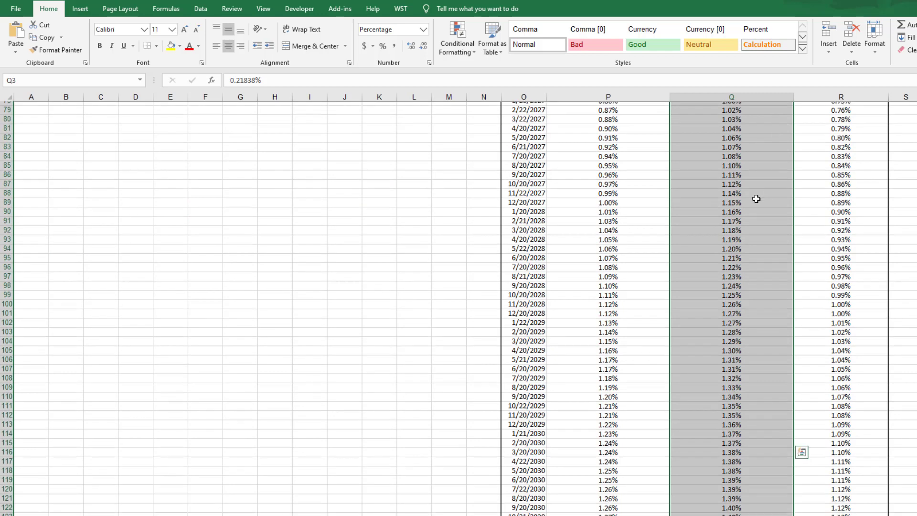
scroll(724, 141, "up", 5)
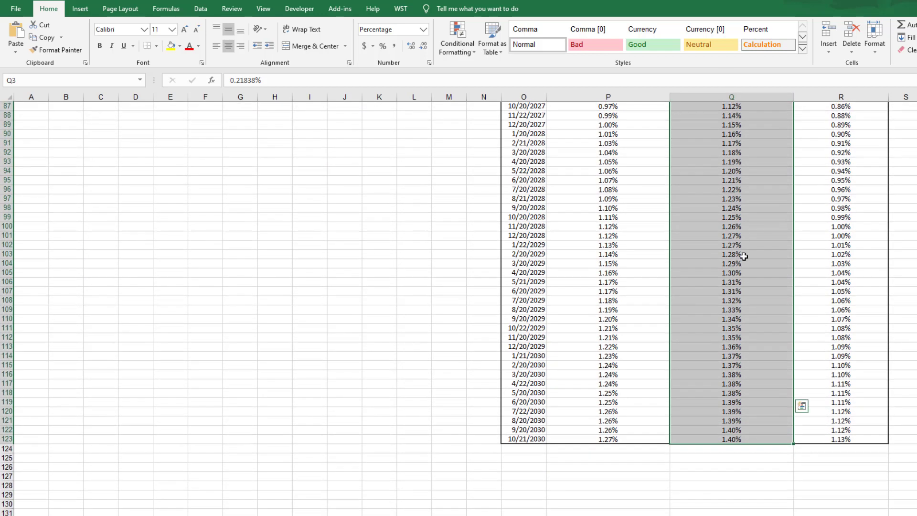
scroll(755, 356, "up", 13)
scroll(766, 325, "up", 12)
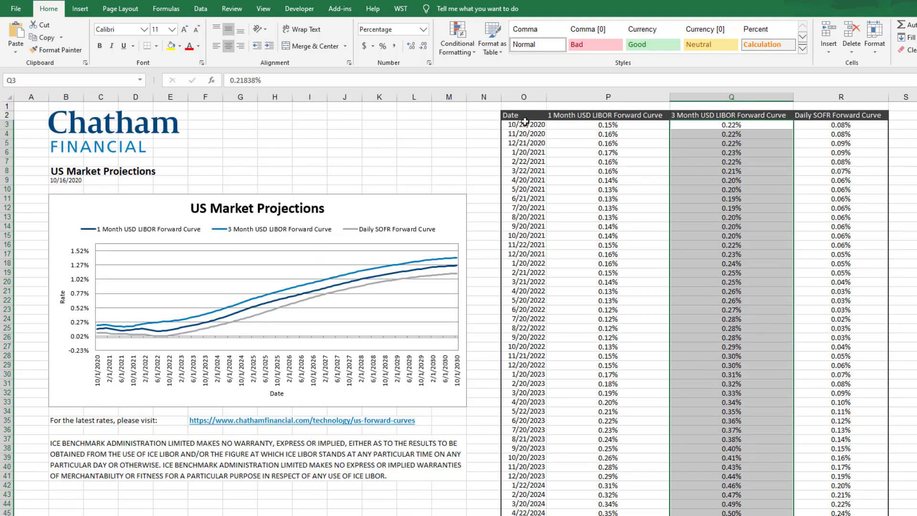
scroll(661, 143, "down", 5)
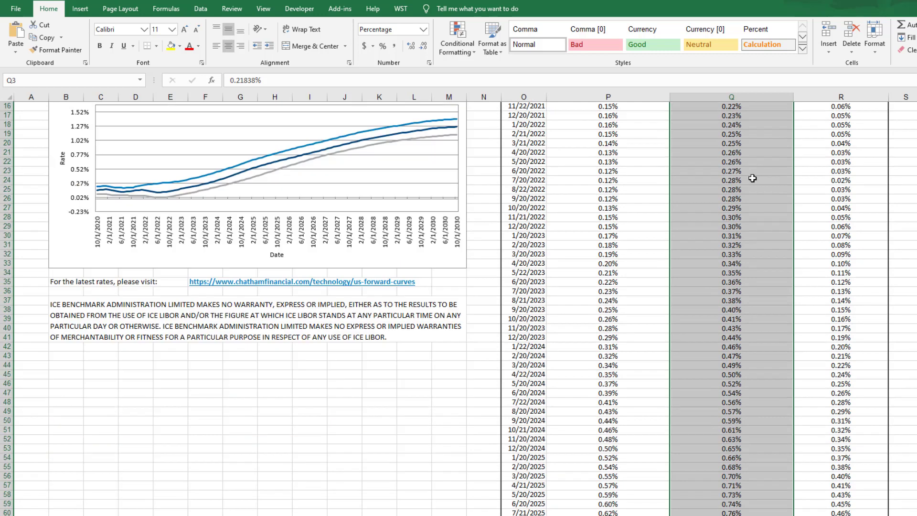
scroll(752, 178, "down", 9)
scroll(790, 188, "down", 9)
scroll(795, 199, "down", 10)
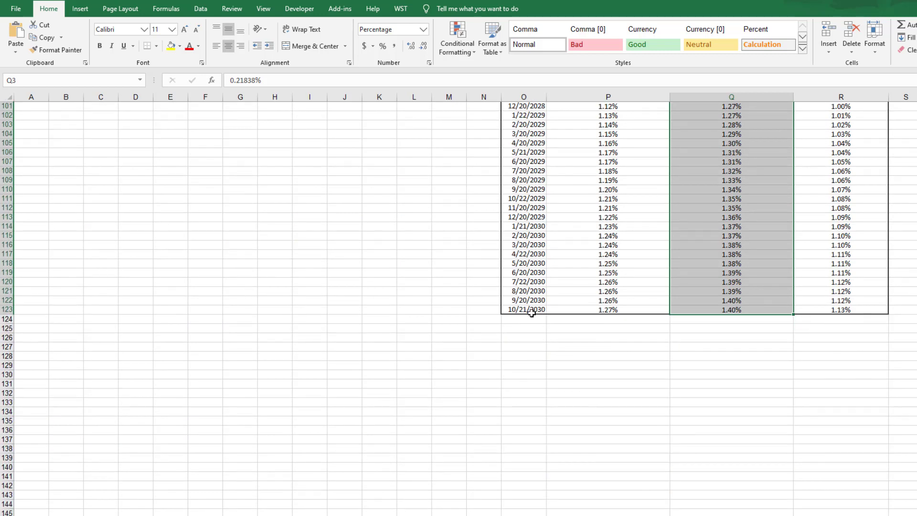
key("ctrl+v")
scroll(710, 231, "up", 8)
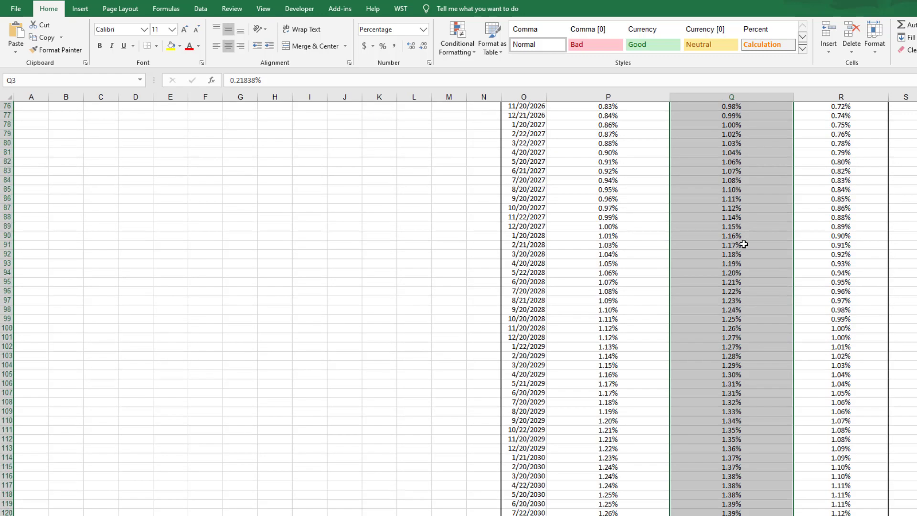
scroll(743, 244, "up", 15)
scroll(751, 245, "up", 10)
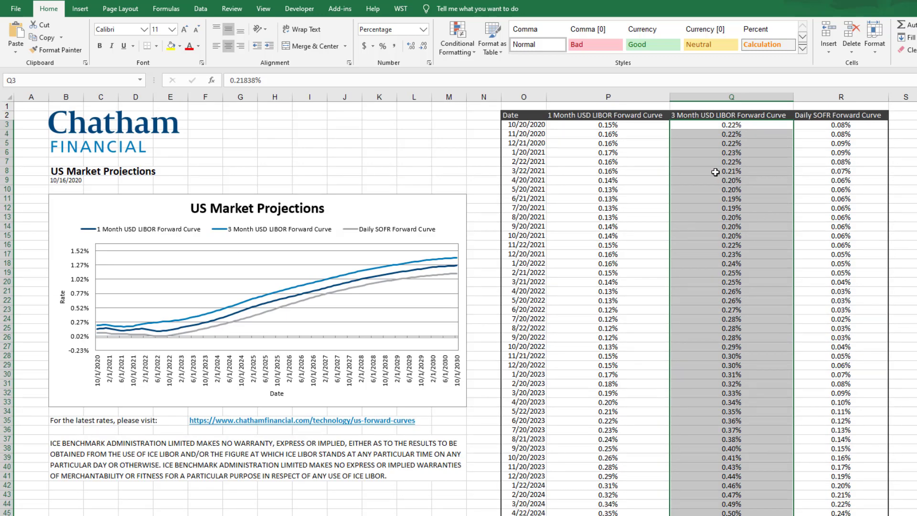
key("ctrl+c")
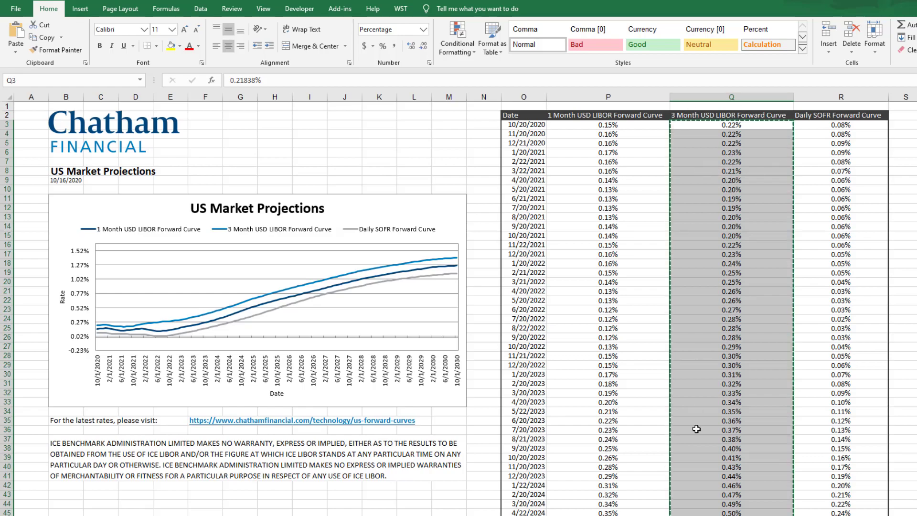
key("ctrl+Tab")
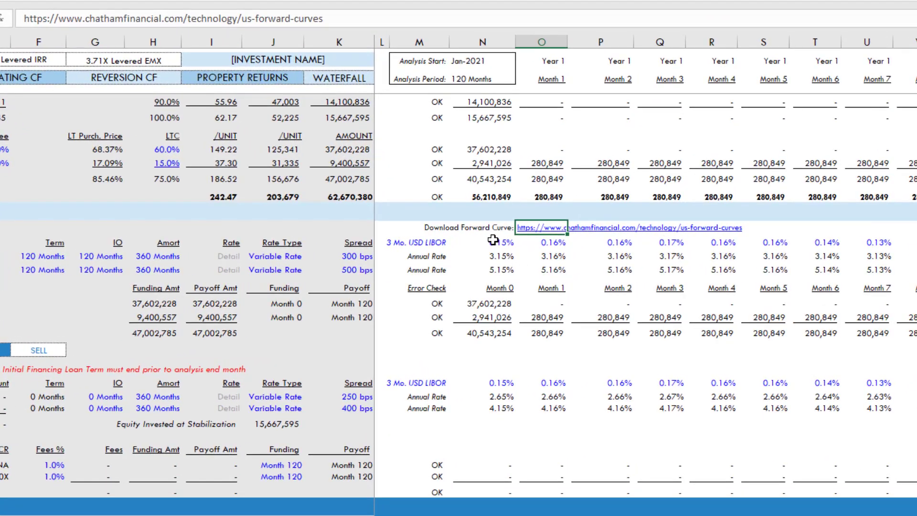
left_click(493, 241)
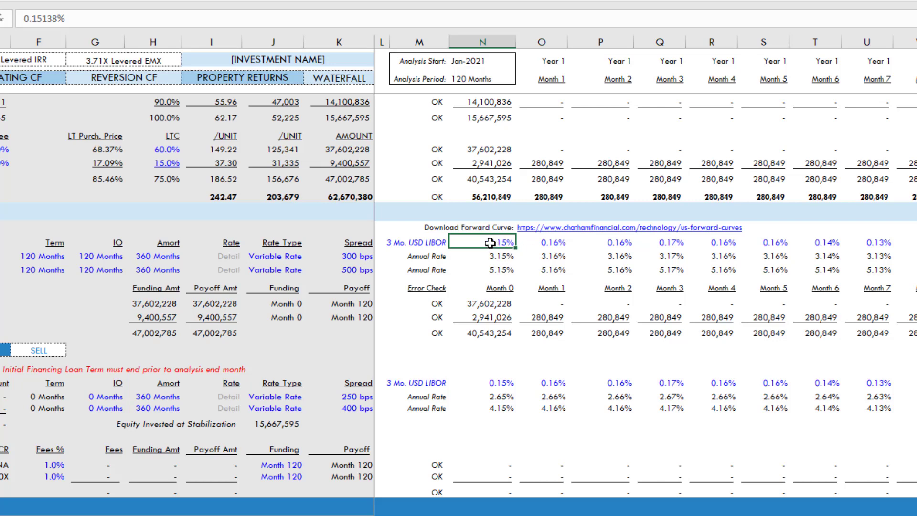
Paste the copied rates into N338 as values only, transposed across the months.
right_click(489, 241)
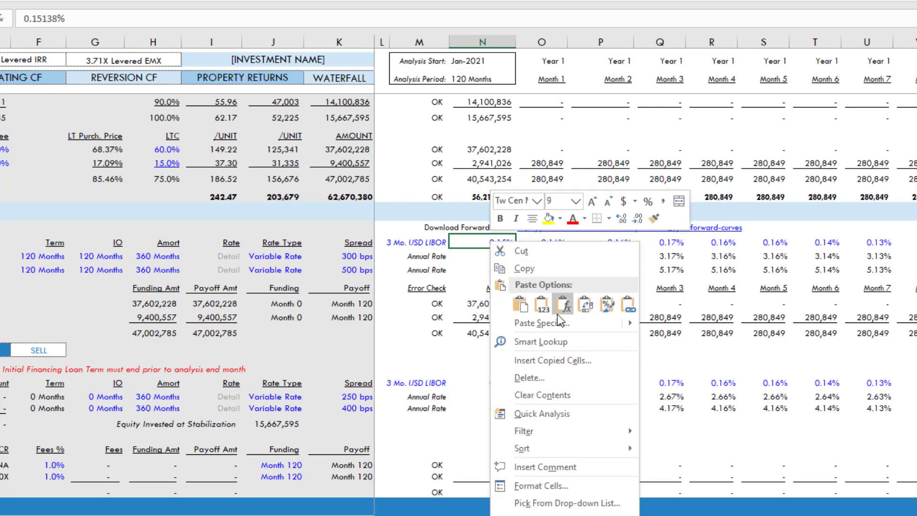
left_click(562, 326)
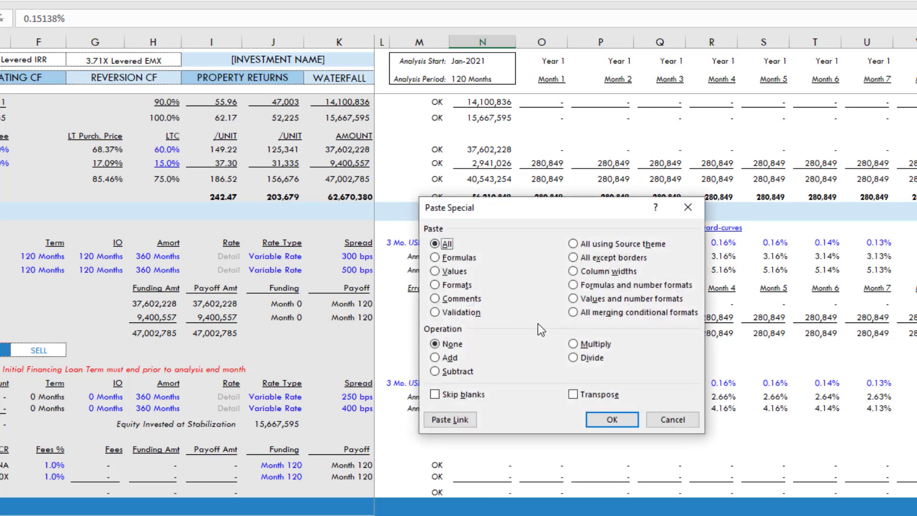
left_click(437, 272)
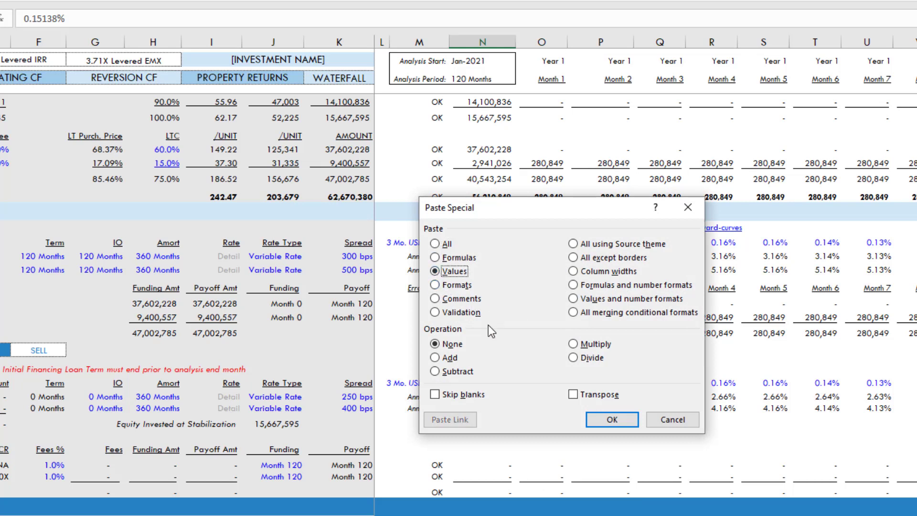
left_click(573, 394)
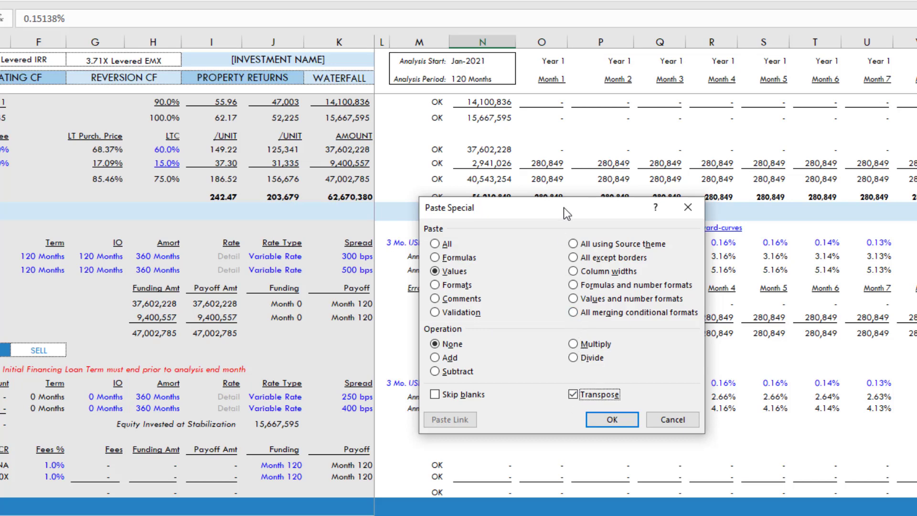
left_click_drag(563, 208, 152, 23)
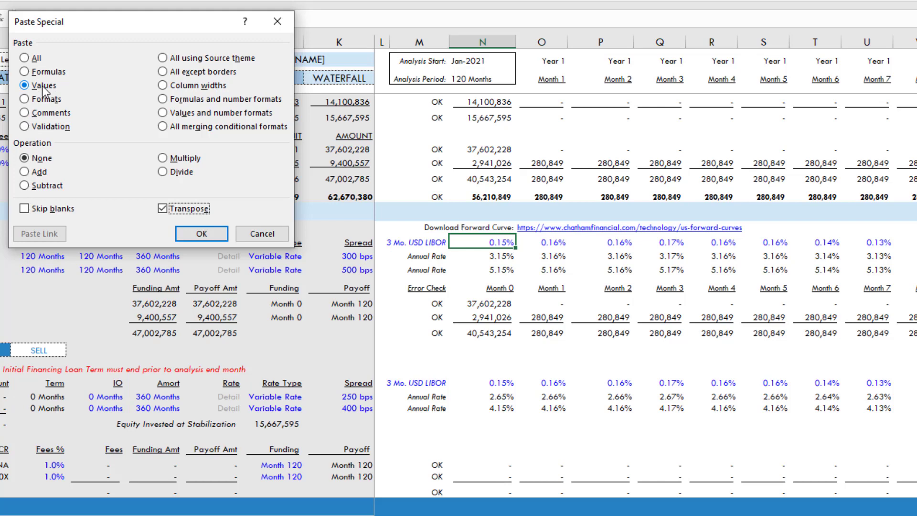
left_click(215, 240)
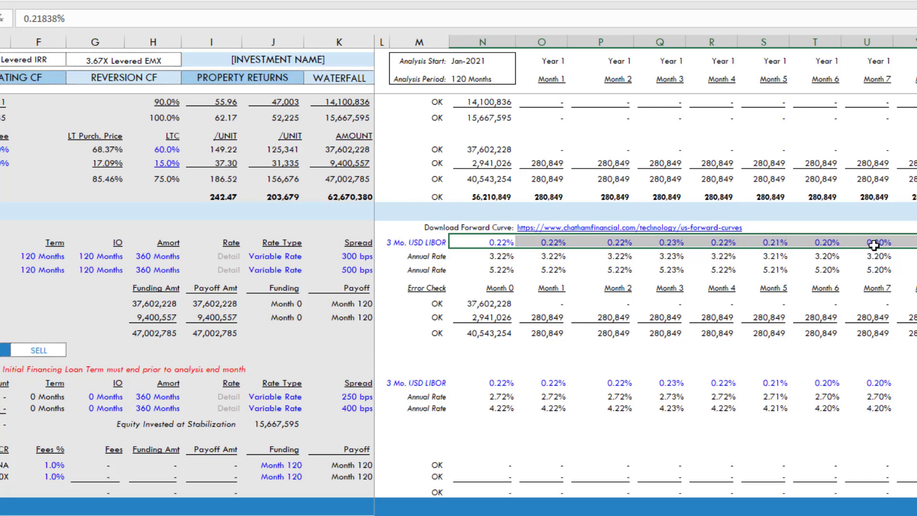
left_click(907, 241)
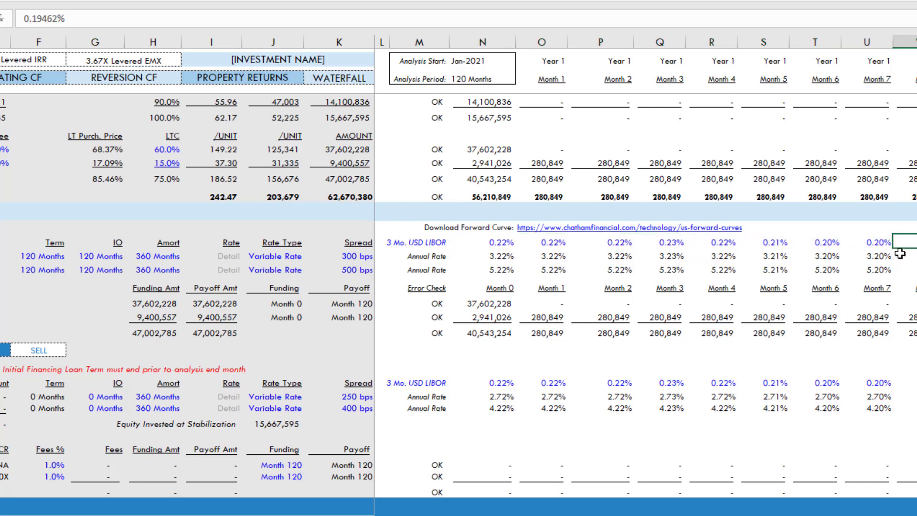
key("Right")
key("Right")
key("Right")
key("Right")
key("Right")
key("Right")
key("Right")
key("Right")
key("Right")
key("Right")
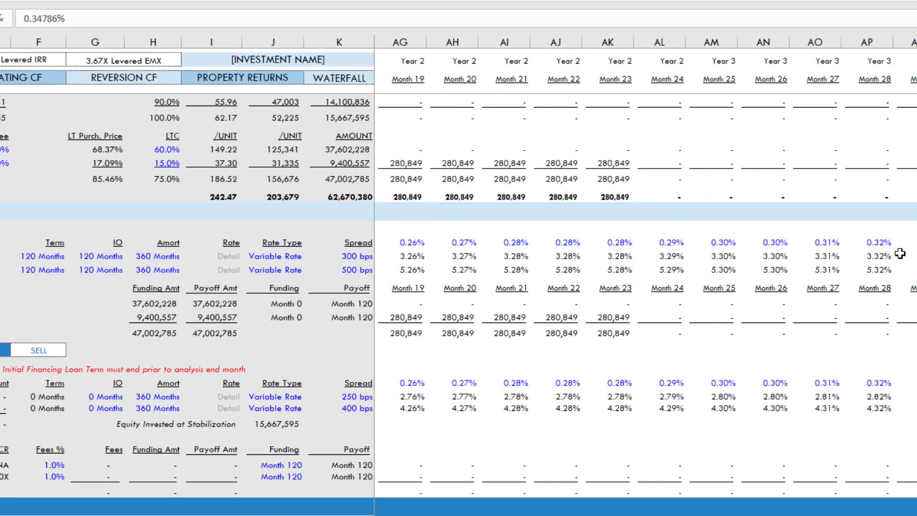
key("Right")
key("Right")
key("Right")
key("Right")
key("Right")
key("Right")
key("Right")
key("Right")
key("Right")
key("Right")
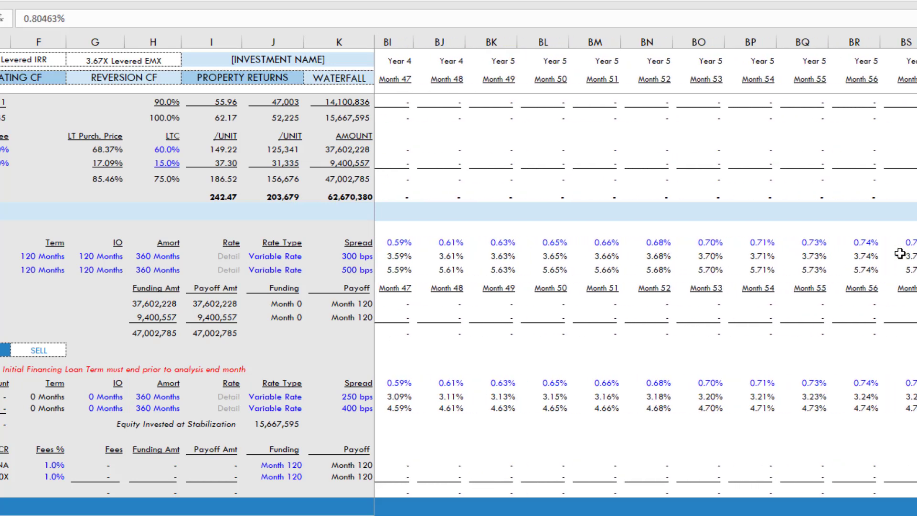
key("Right")
key("Right")
key("Right")
key("Right")
key("Right")
key("Right")
key("Right")
key("Right")
key("Right")
key("Right")
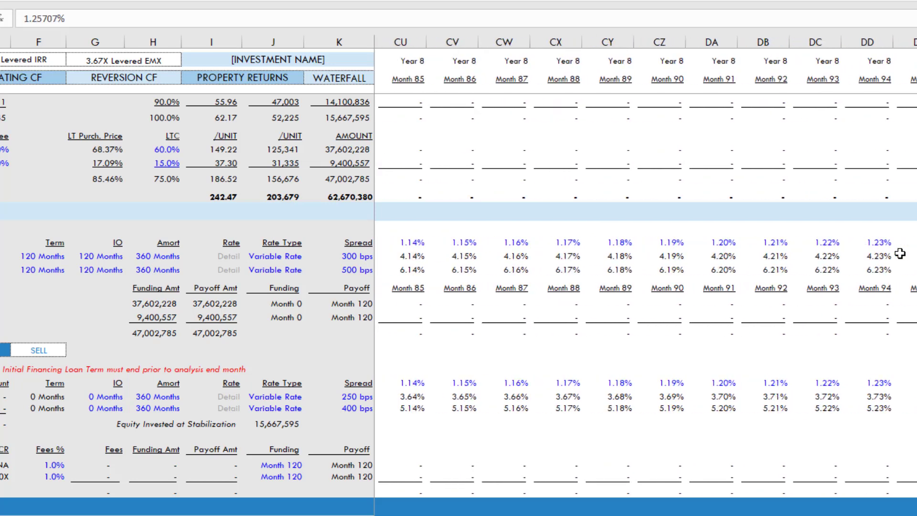
key("Right")
key("Right")
key("Right")
key("Right")
key("Right")
key("Right")
key("Right")
key("Right")
key("Right")
key("Right")
key("Right")
key("Right")
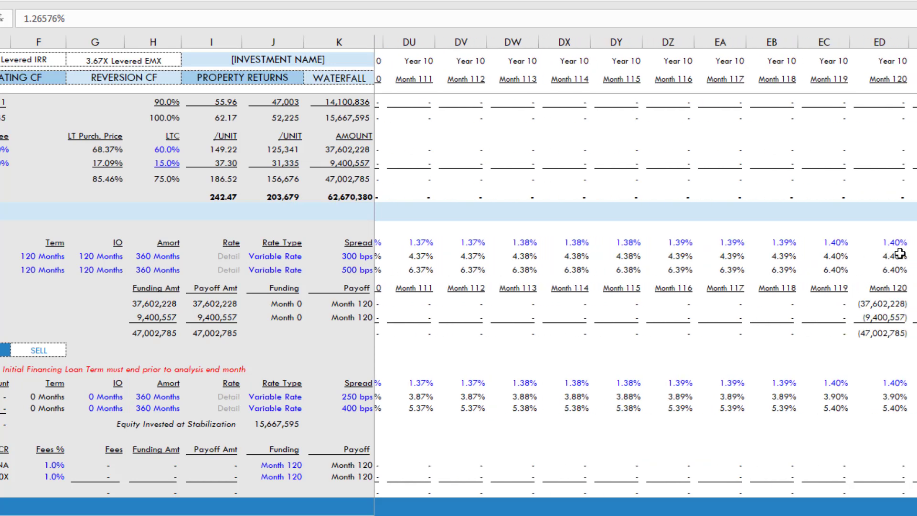
key("Right")
key("Right")
key("Right")
key("Left")
key("Left")
key("Left")
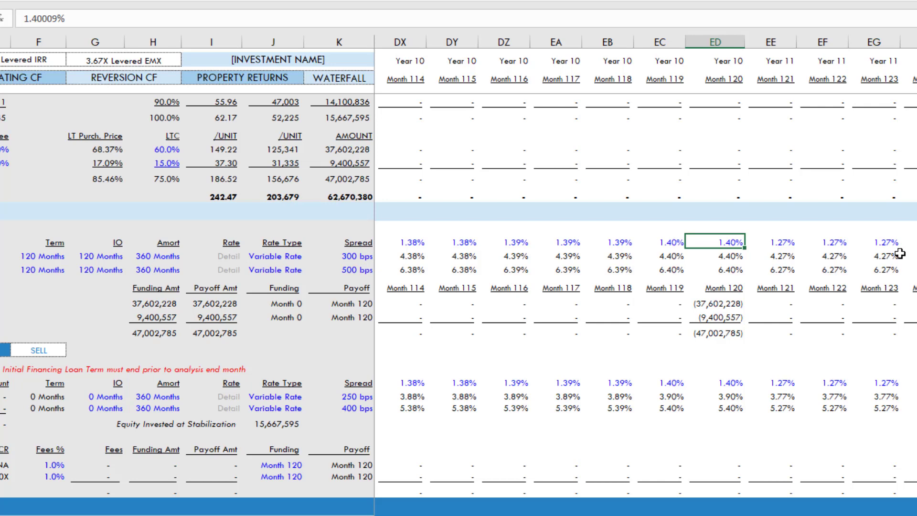
Copy Month 120's 1.40% rate into every later month of the LIBOR row.
key("Right")
key("Right")
key("Right")
key("Right")
key("Right")
key("Left")
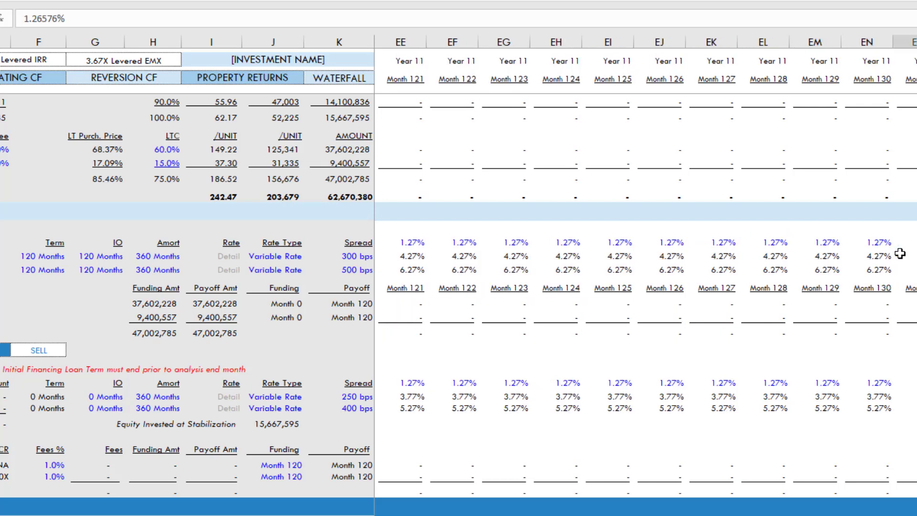
key("Left")
key("Left")
key("Left")
key("Left")
key("Left")
key("Right")
key("Right")
key("Right")
key("Right")
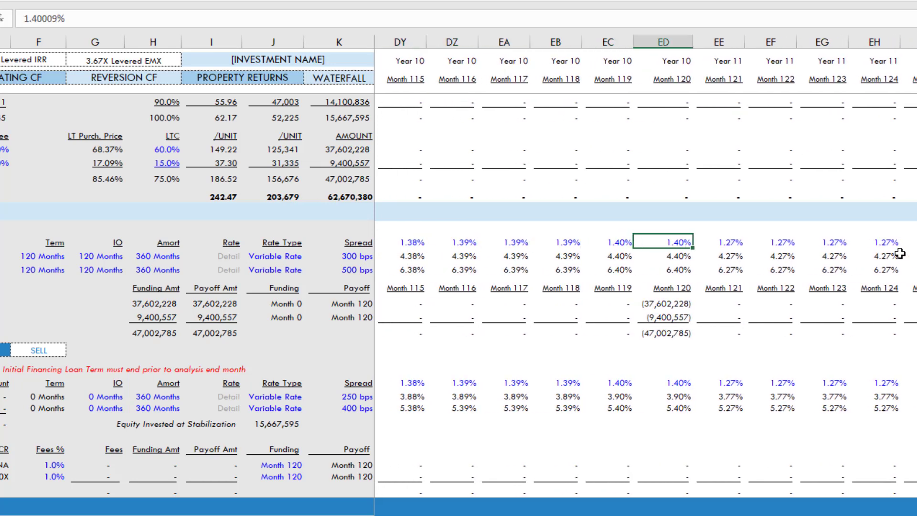
key("ctrl+c")
key("Right")
key("shift+Right")
key("shift+Right")
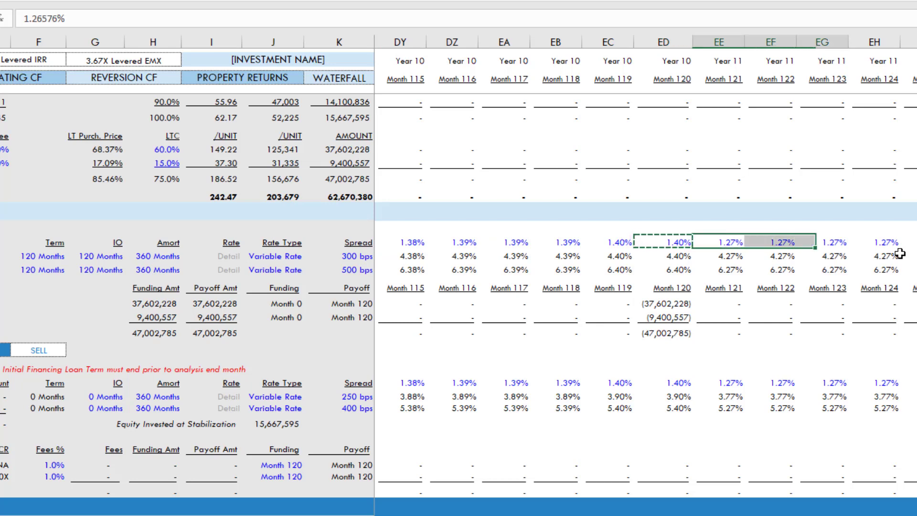
key("shift+Right")
key("shift+Right")
key("shift+Right")
key("Return")
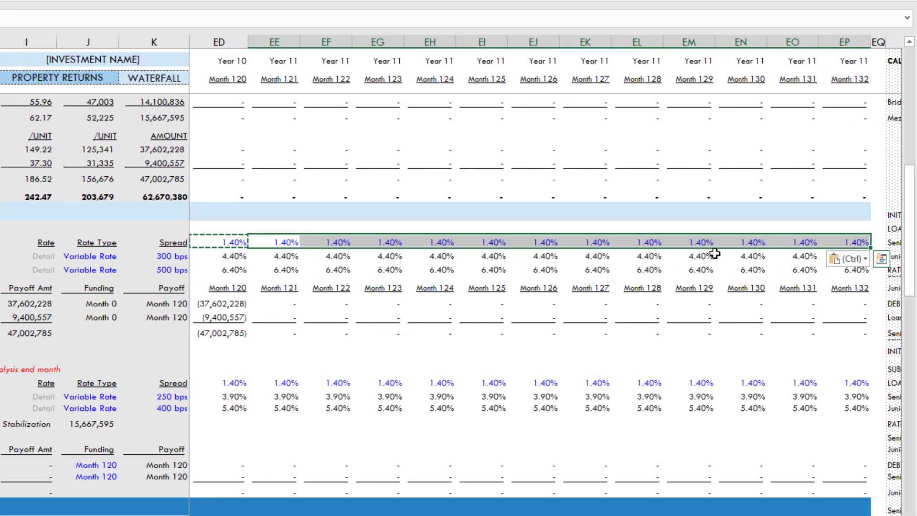
Review the Month 120 payoff amounts, then return to the start of the LIBOR row.
key("Left")
key("Left")
key("Left")
key("Left")
key("Left")
key("Right")
key("Right")
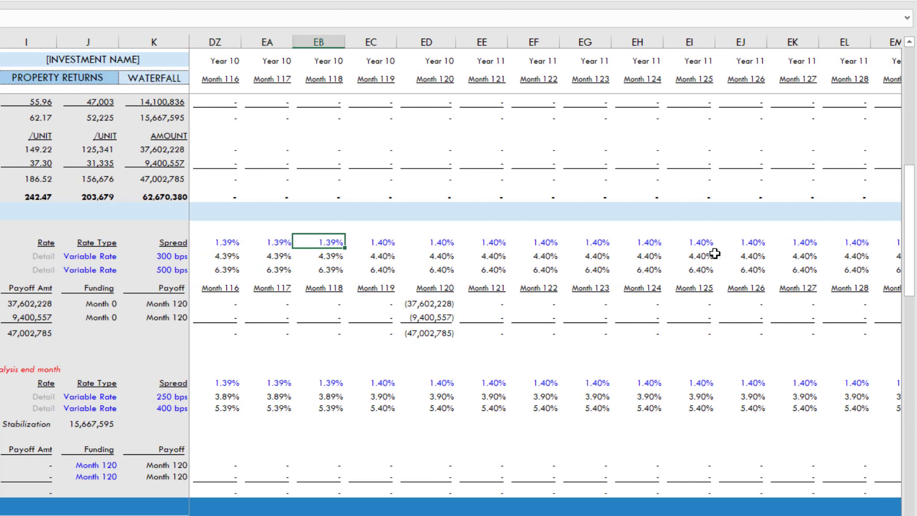
key("Right")
key("Right")
key("Down")
key("Down")
key("Down")
key("Down")
key("Down")
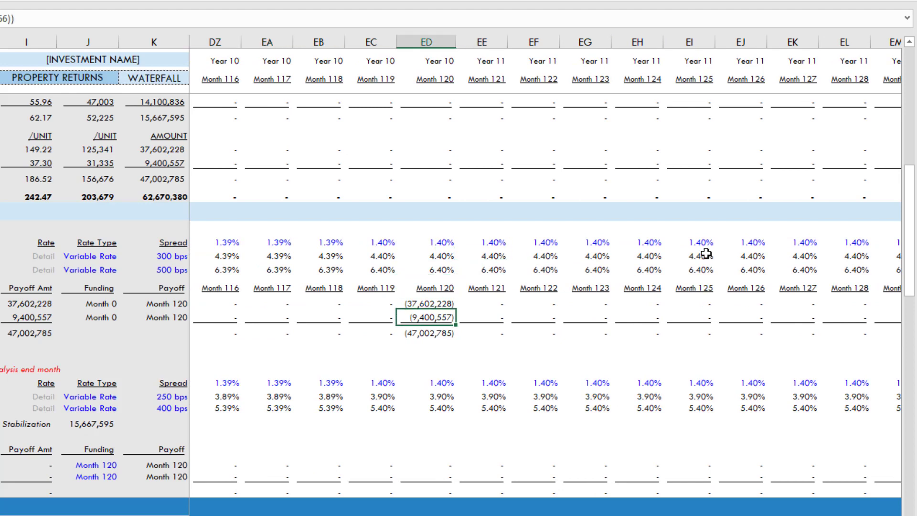
left_click_drag(428, 290, 403, 333)
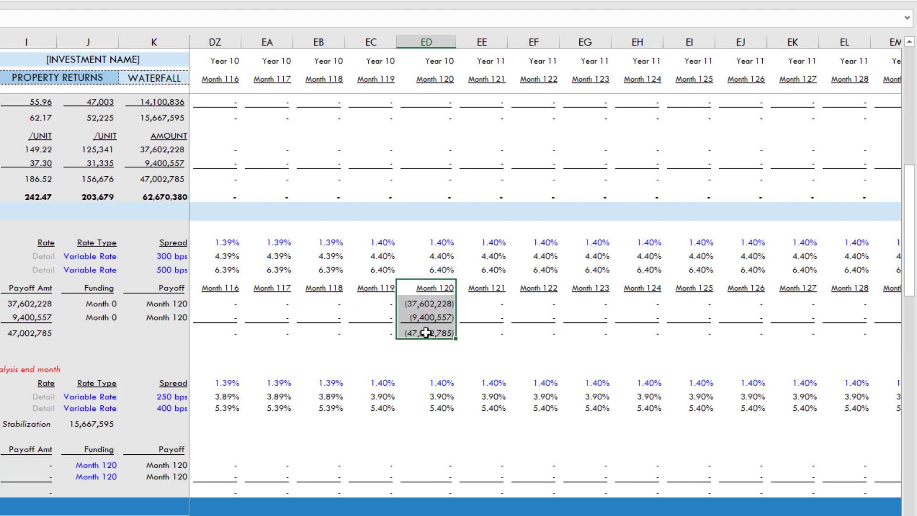
left_click(432, 241)
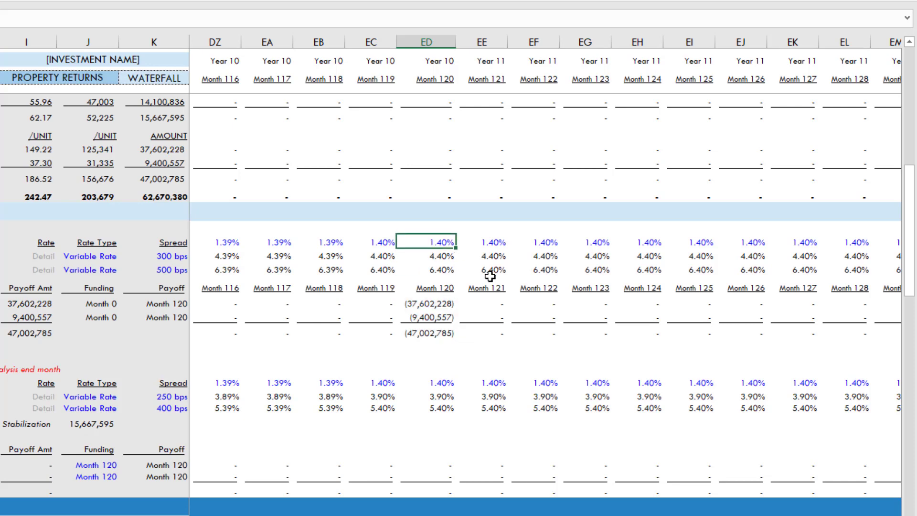
key("ctrl+Left")
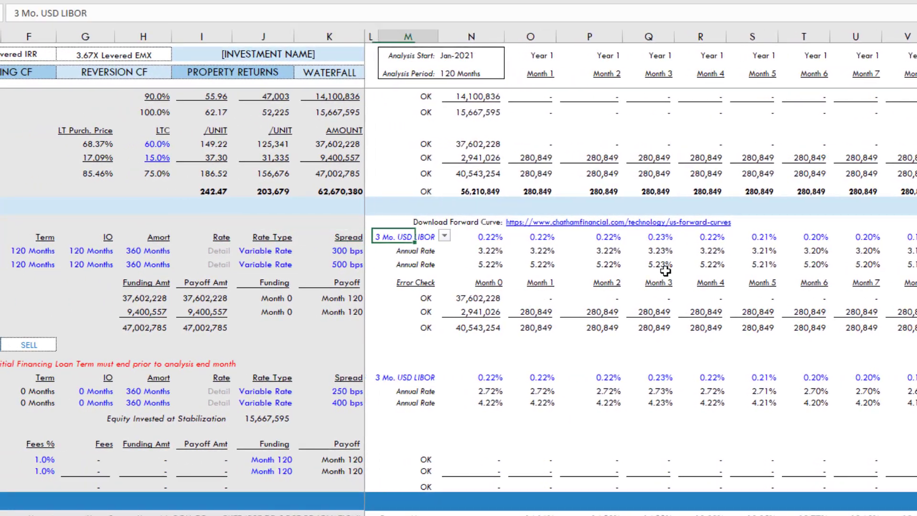
Inspect the senior annual rate formula next to the 300 bps senior spread.
key("Right")
key("Right")
key("Left")
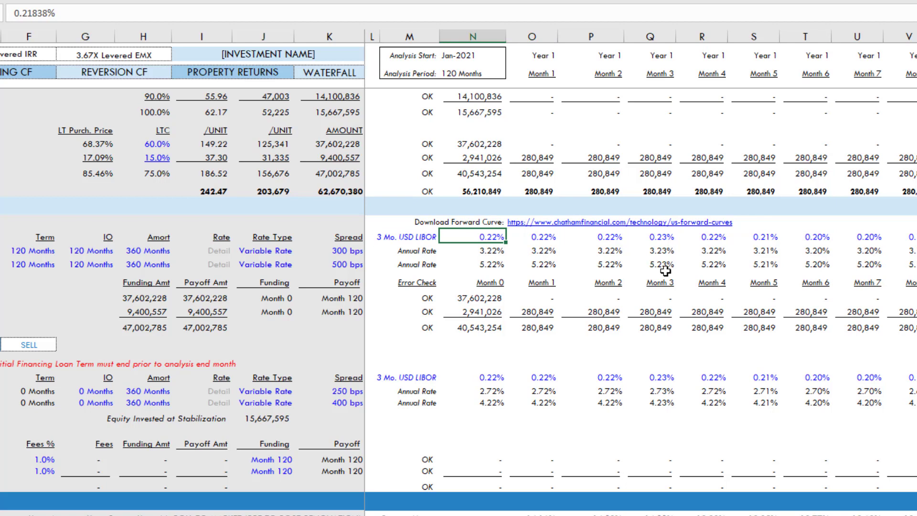
key("Down")
key("Left")
key("Left")
key("Left")
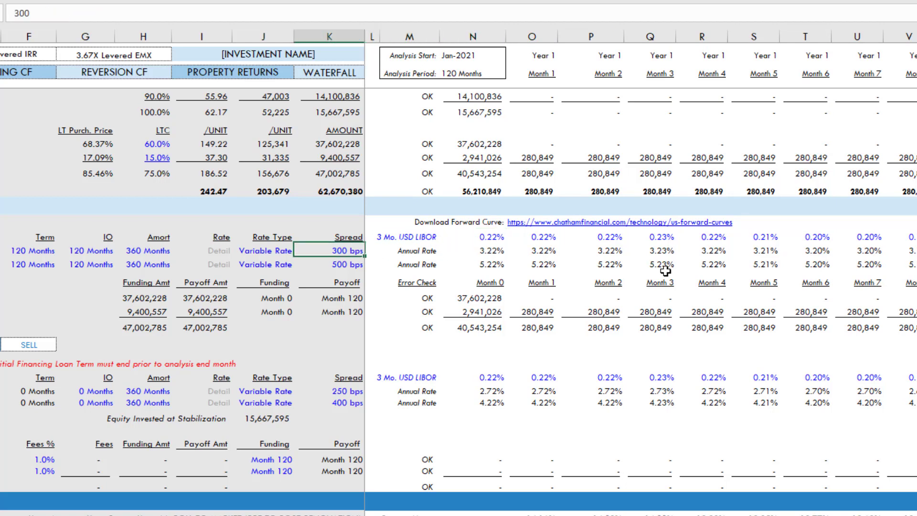
key("Right")
key("Up")
key("Right")
key("Right")
key("Down")
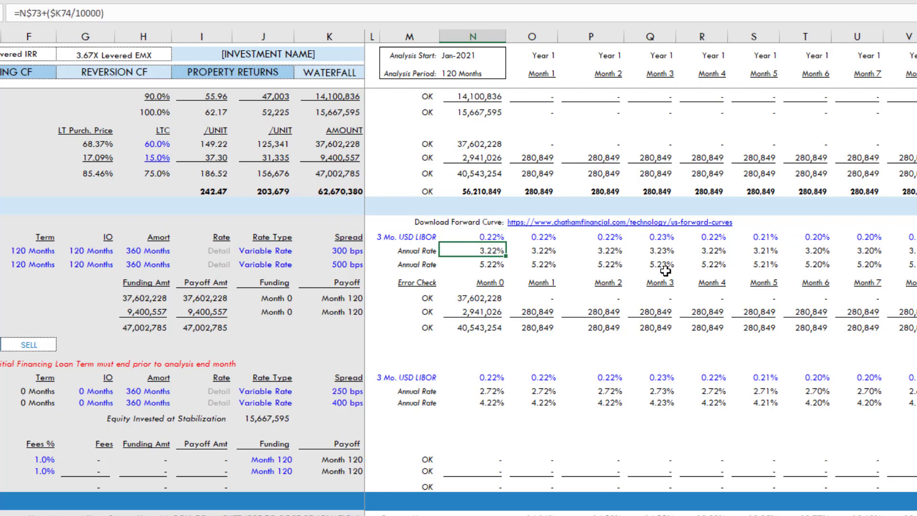
key("Left")
key("Left")
key("Left")
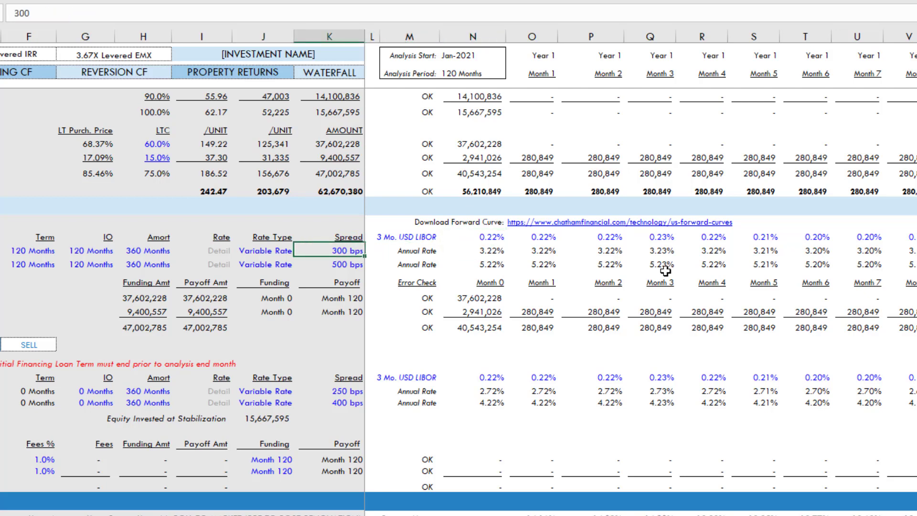
type("275")
Enter spreads of 275 bps senior and 475 bps junior, then check the annual rate formulas.
key("Return")
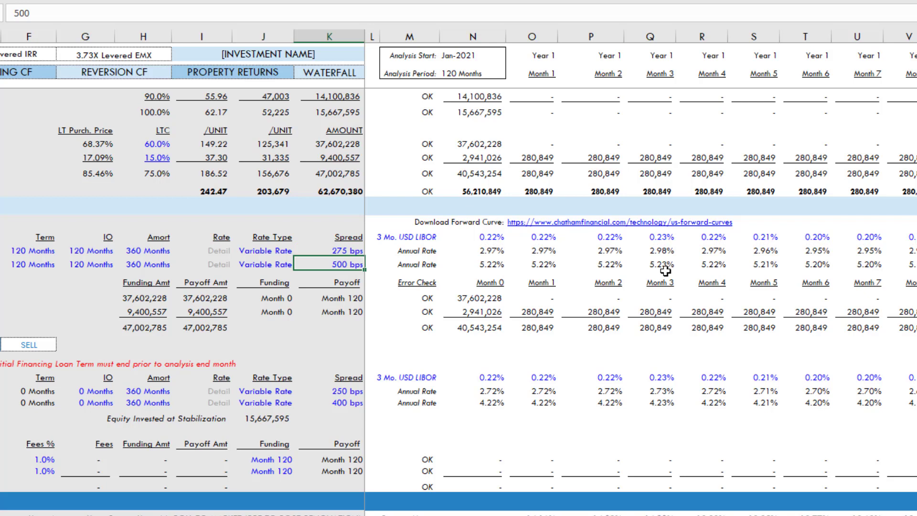
type("475")
key("ctrl+Return")
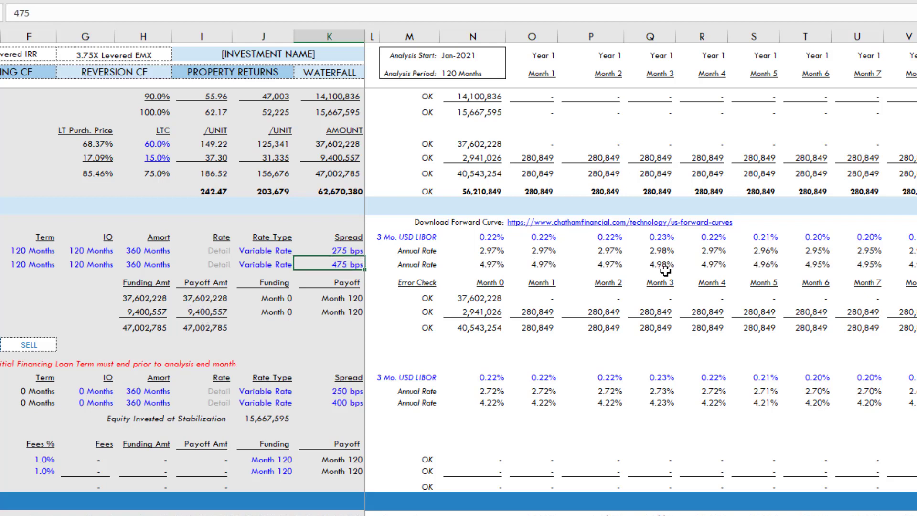
key("Up")
key("Right")
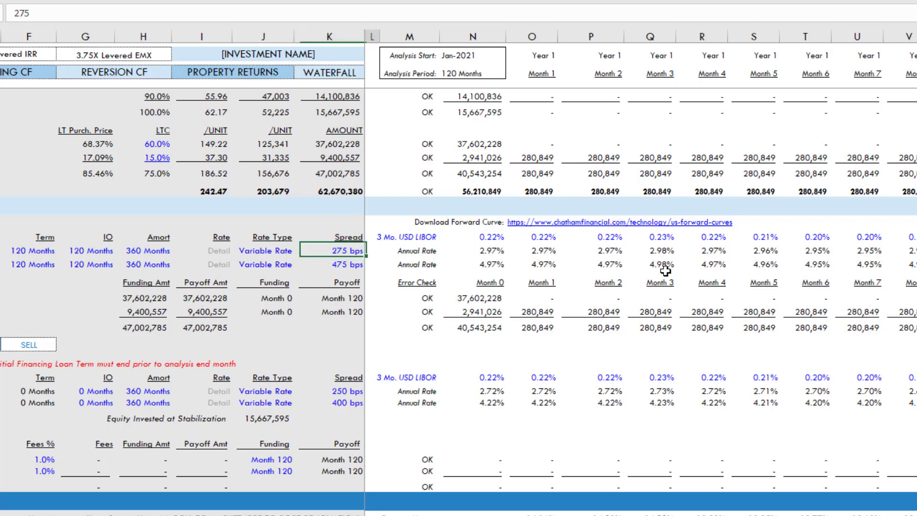
key("Right")
key("Right")
key("Right")
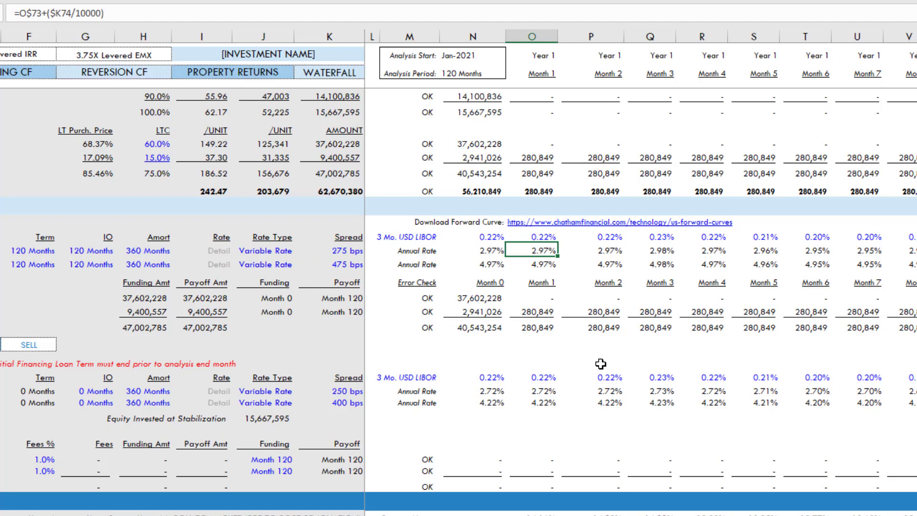
key("Left")
key("Right")
key("Right")
key("Right")
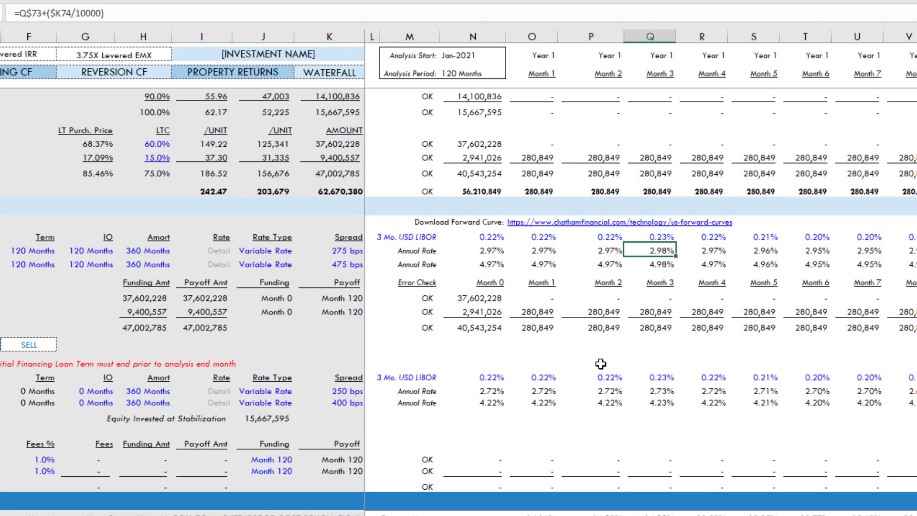
key("Right")
key("Right")
key("Right")
key("Right")
key("Right")
key("Right")
key("Right")
key("Right")
key("Right")
key("Right")
key("Right")
key("Right")
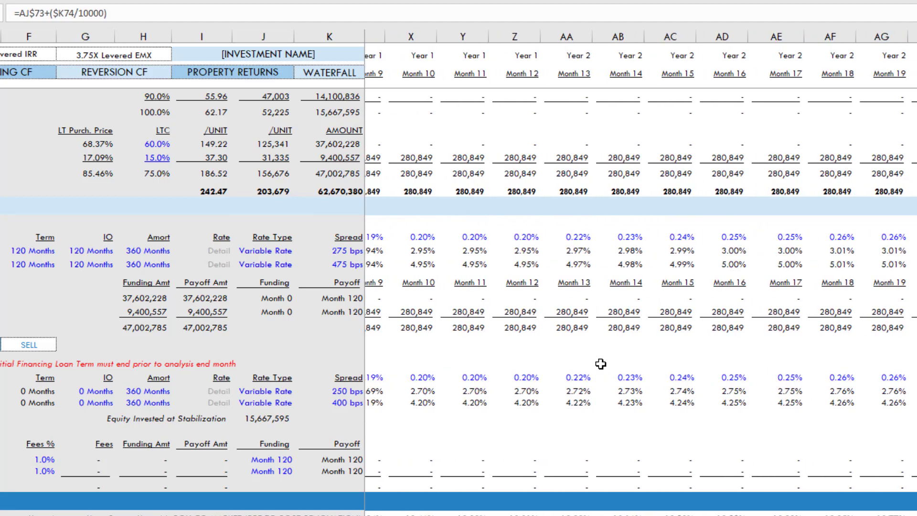
key("Right")
key("Right")
key("Right")
key("Right")
key("Right")
key("Right")
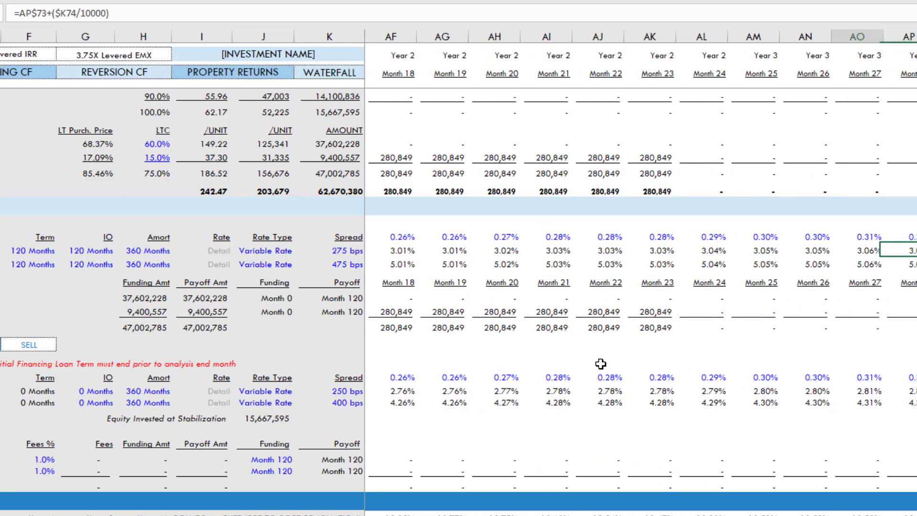
key("Left")
key("Left")
key("Left")
key("Left")
key("Left")
key("Left")
key("Left")
key("Left")
key("Left")
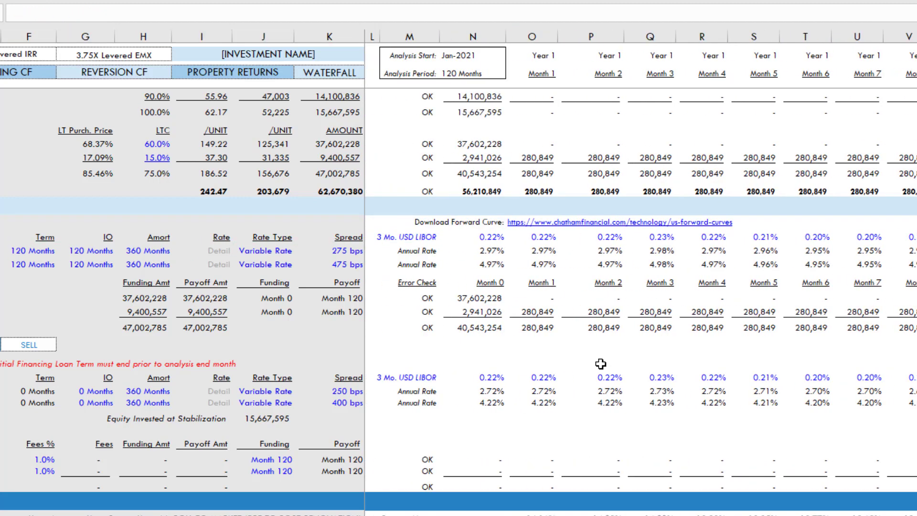
Enter 225 bps in the subsequent senior Spread cell, replacing 250 bps.
key("Left")
key("Left")
key("Left")
scroll(296, 187, "down", 1)
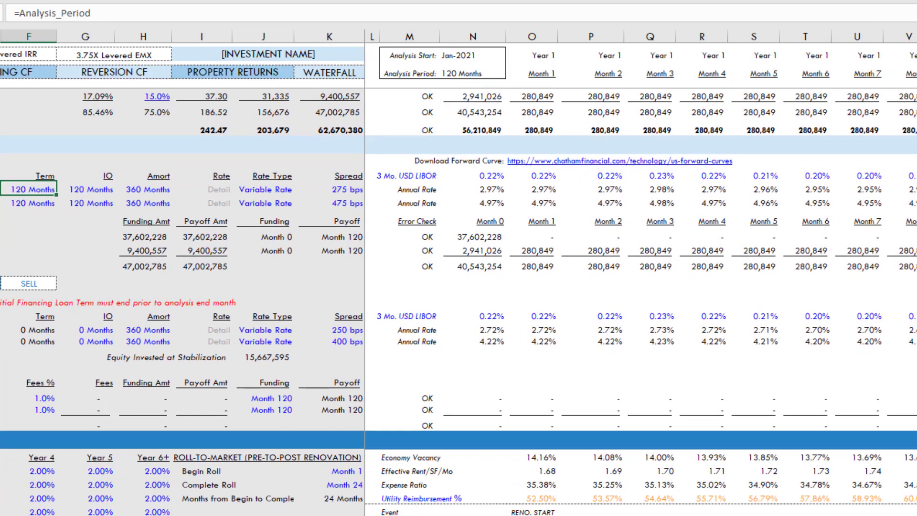
key("Down")
key("Left")
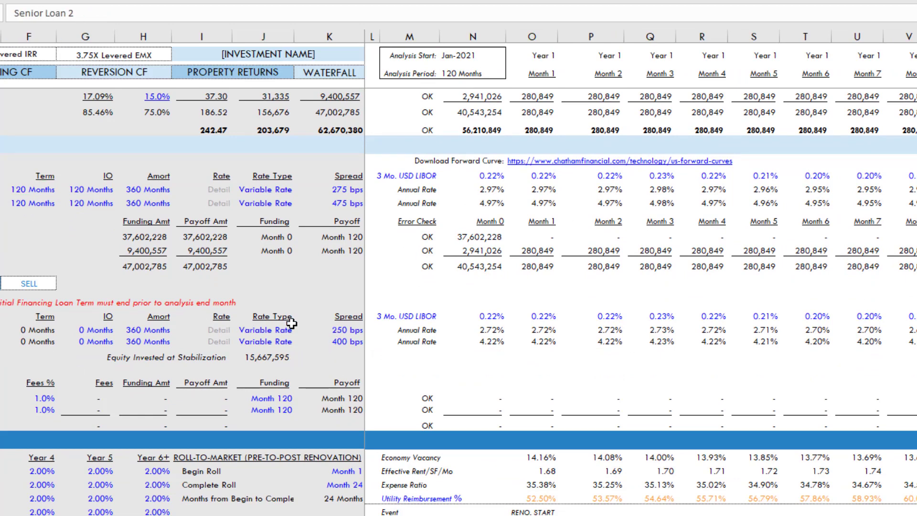
left_click(349, 331)
type("225")
key("Return")
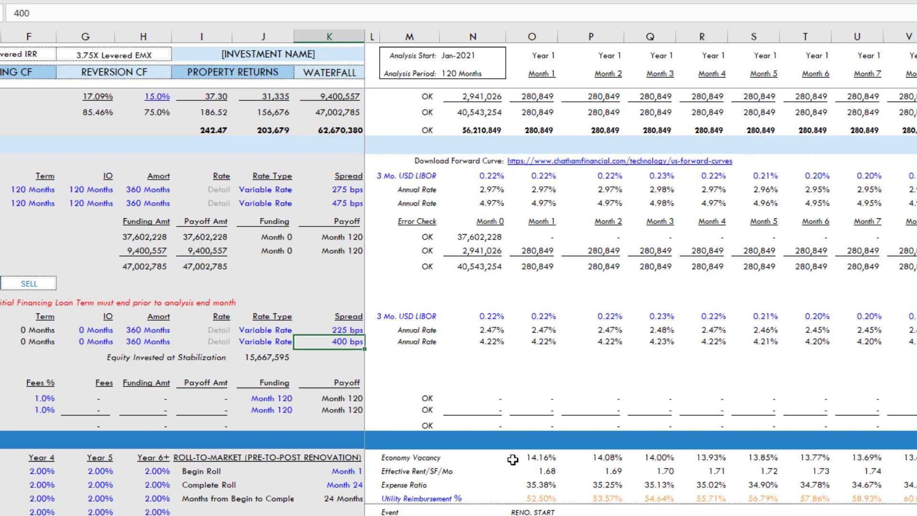
Set the subsequent financing rate index to 1 mo. LIBOR.
key("Up")
key("Up")
key("Right")
key("Right")
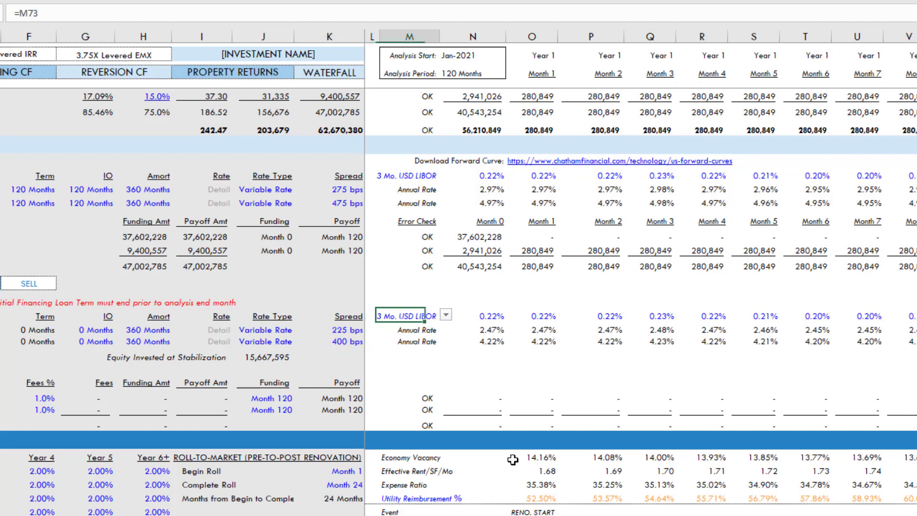
key("alt+Down")
key("Down")
key("Down")
key("Up")
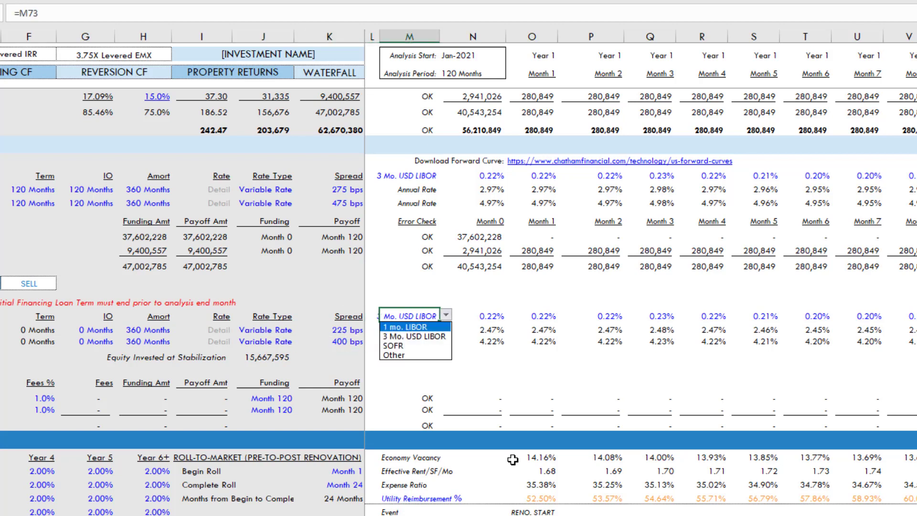
key("Return")
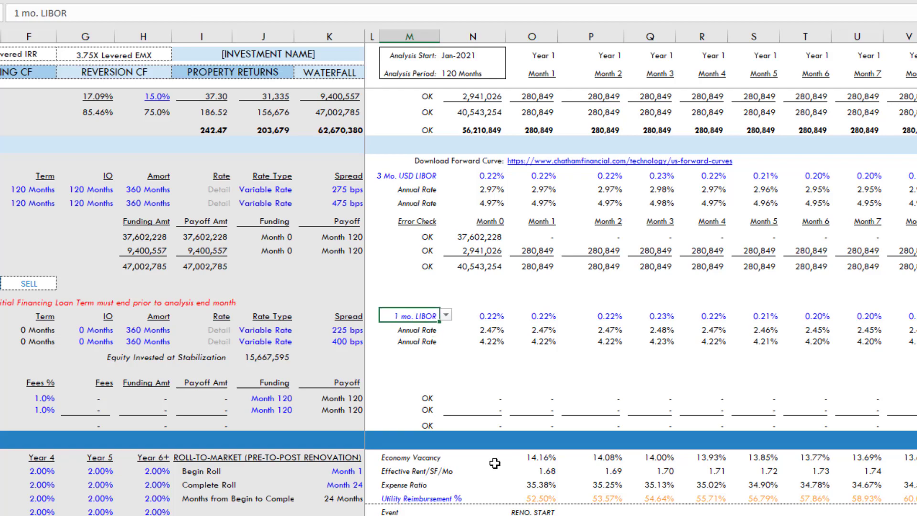
Copy the 1-month forward curve column and start a Paste Special at the first-month cell.
key("ctrl+Page_Down")
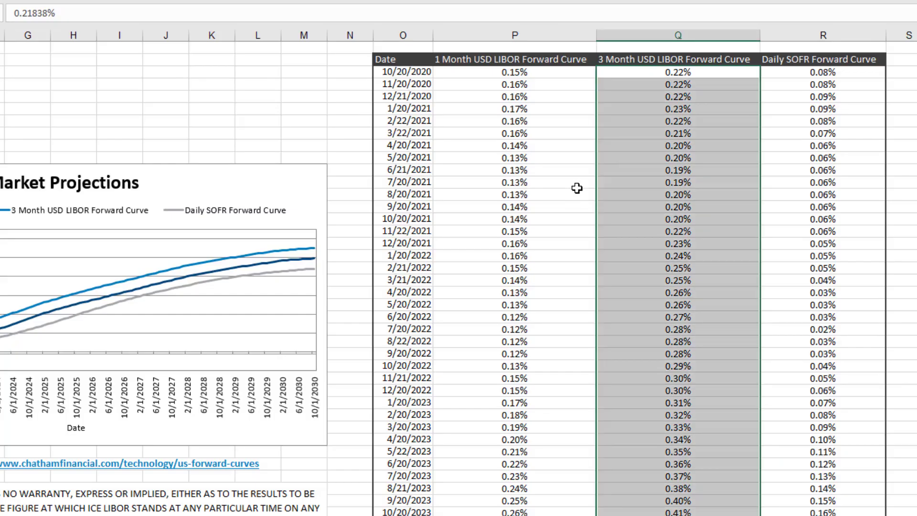
left_click(552, 71)
key("ctrl+shift+Down")
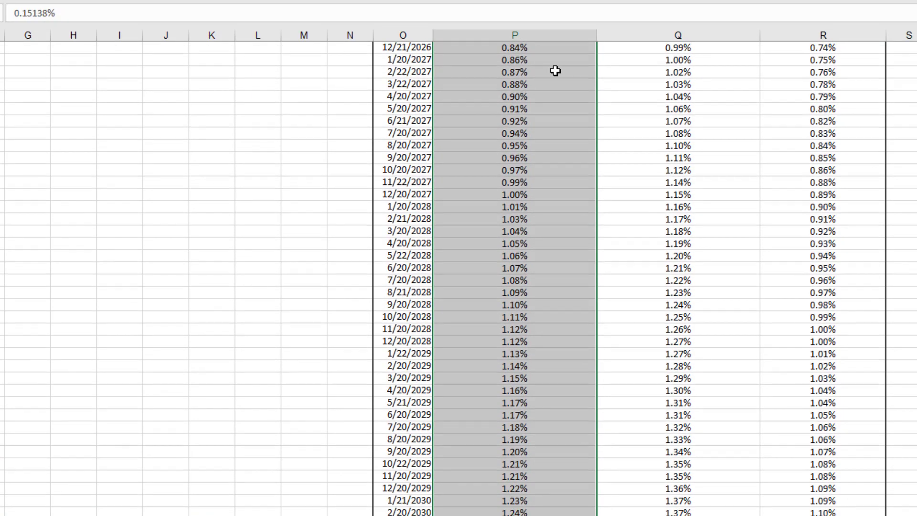
key("ctrl+Page_Up")
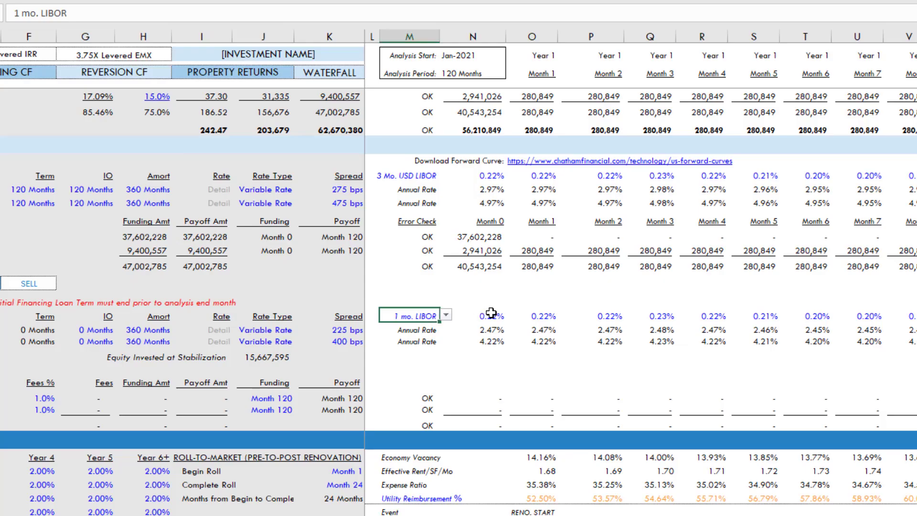
left_click(504, 315)
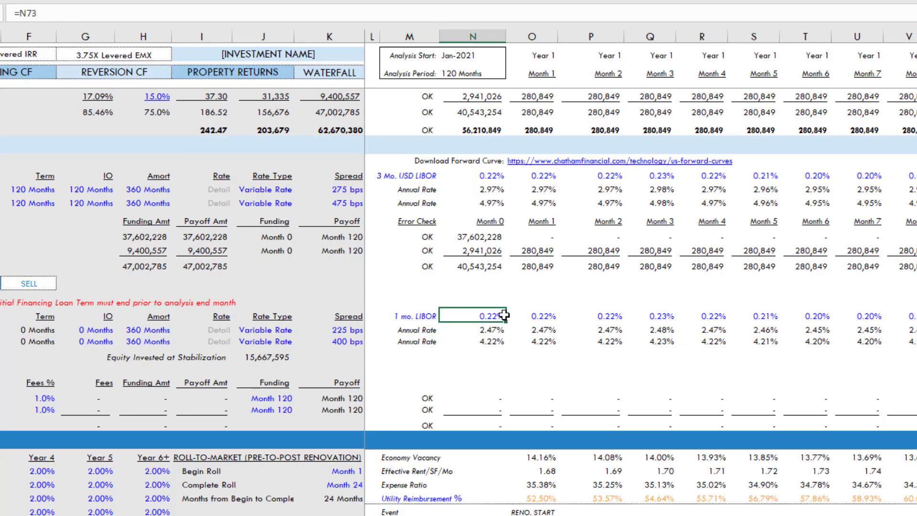
key("ctrl+alt+v")
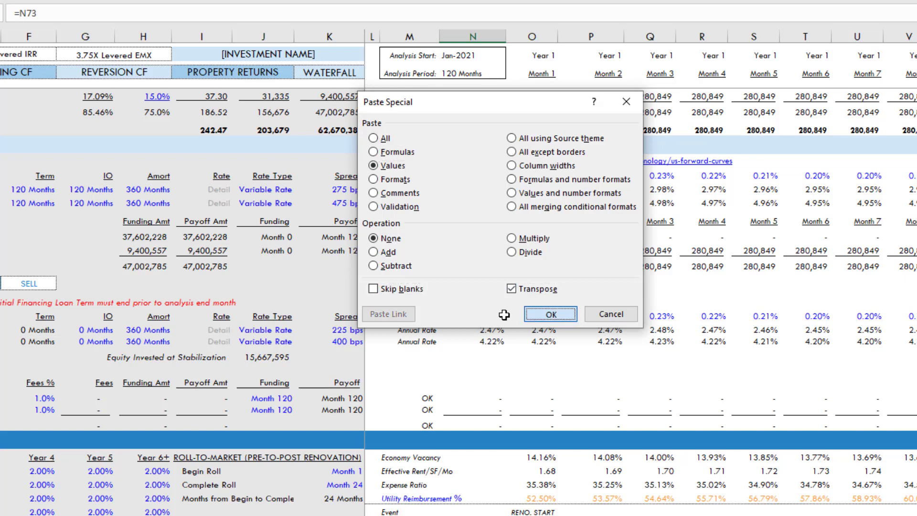
Paste the forward rates as transposed values across row 73 and confirm Month 0 shows 0.15%.
key("Return")
key("Right")
key("Left")
key("Left")
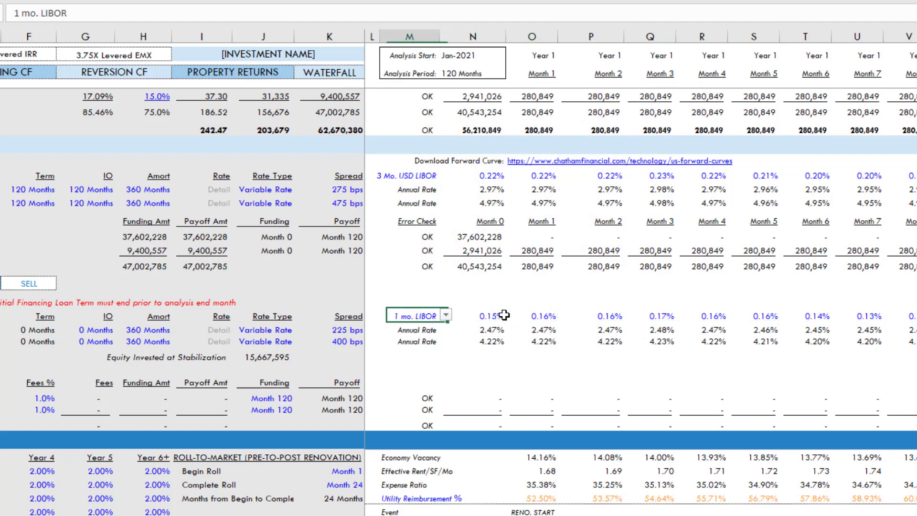
key("Right")
key("Right")
key("Left")
key("Left")
key("Right")
key("Right")
key("Left")
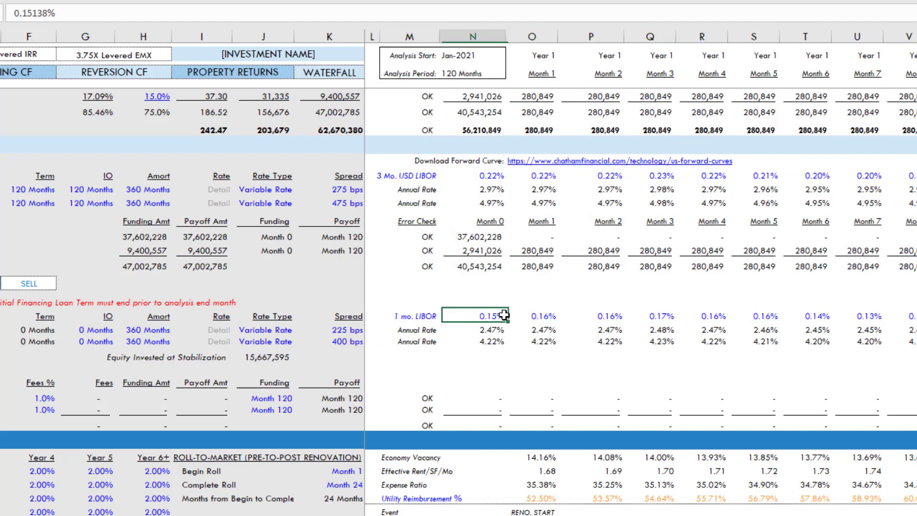